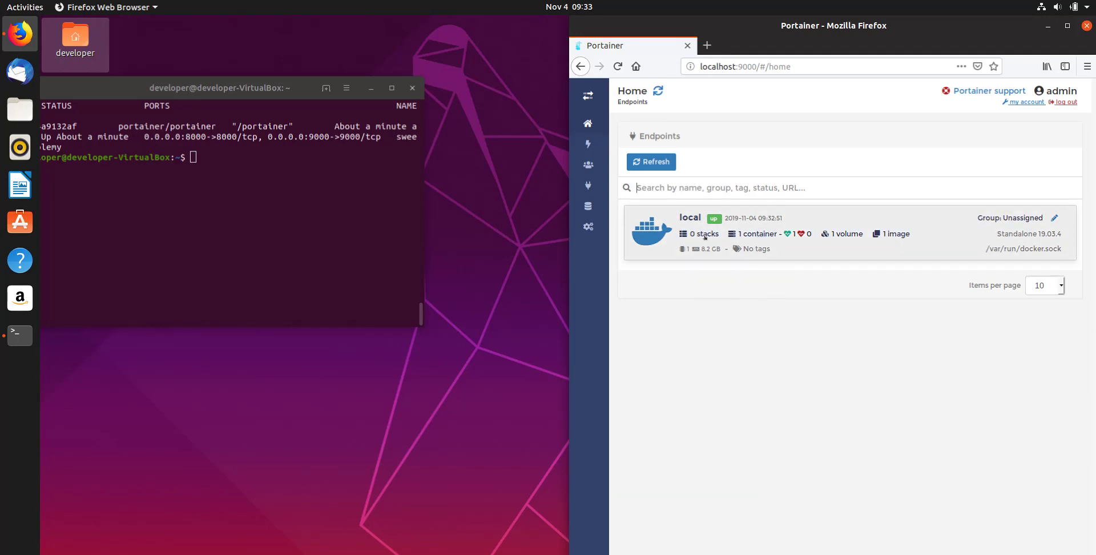
# Open the local endpoint in Portainer, maximize the browser window, and view the endpoint's container list.
pyautogui.click(935, 247)
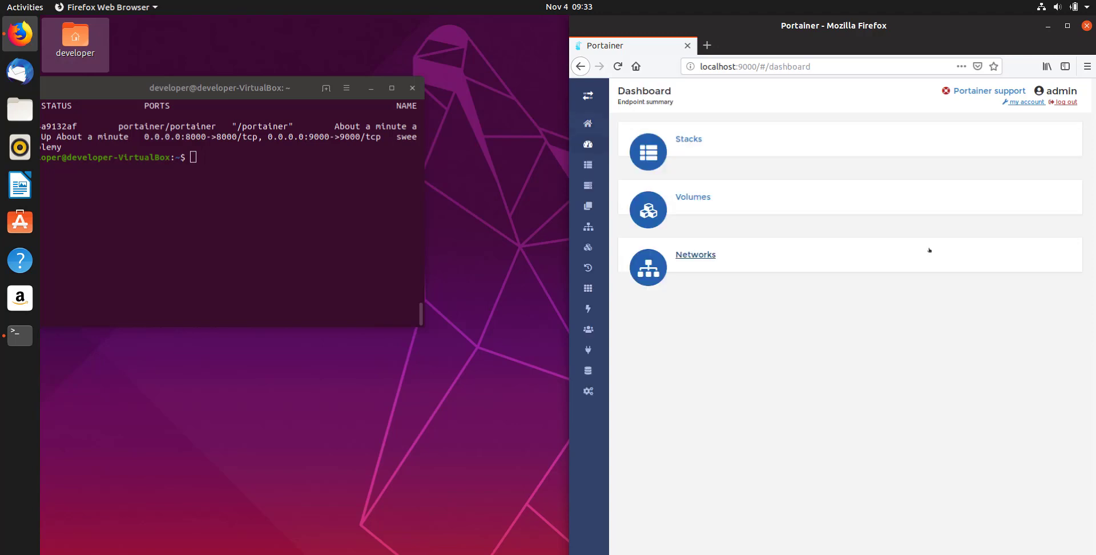
pyautogui.click(1067, 25)
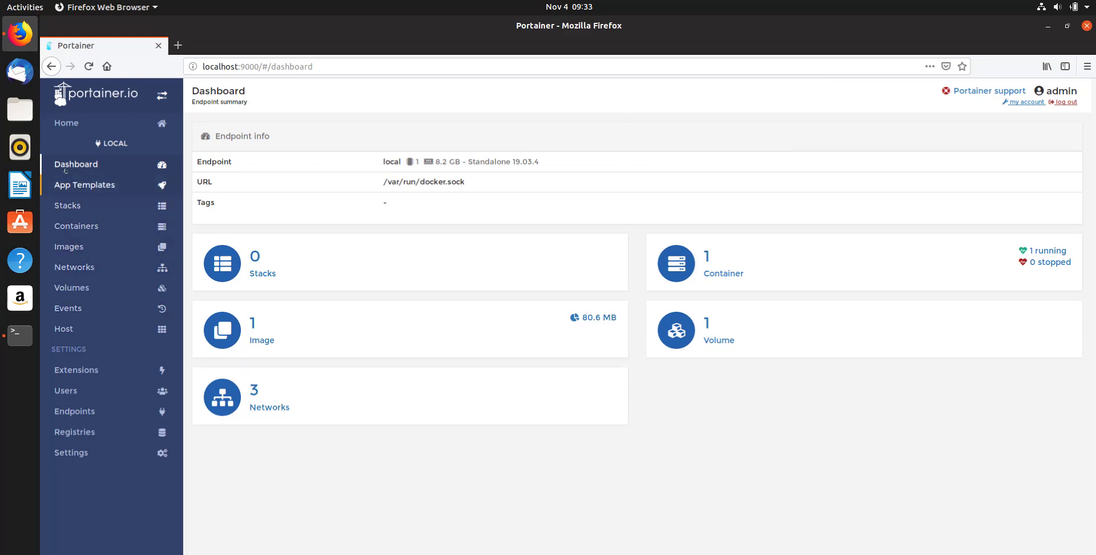
pyautogui.click(67, 226)
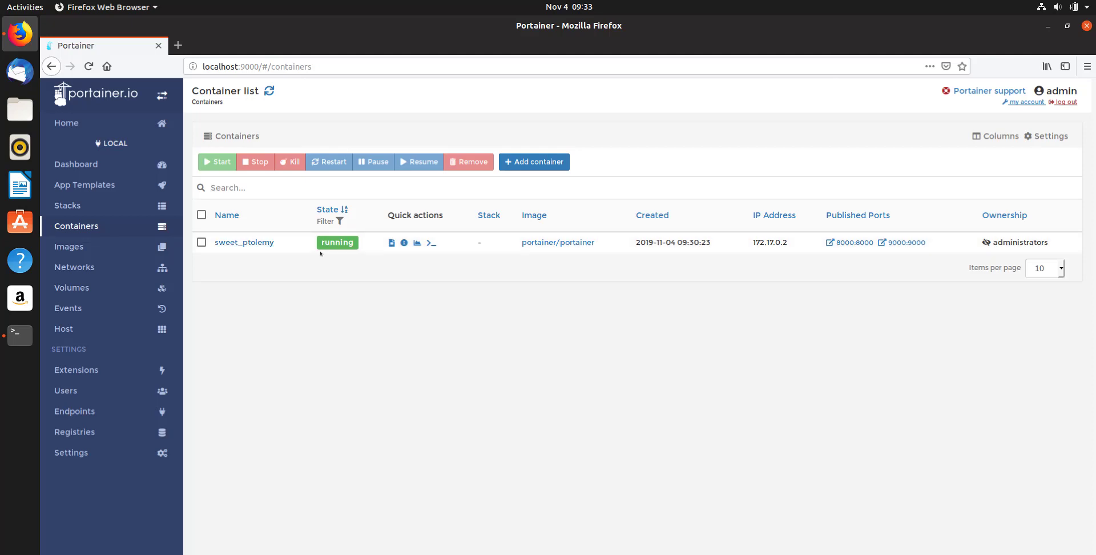
# Switch to the terminal and list the running containers with docker ps.
pyautogui.click(20, 335)
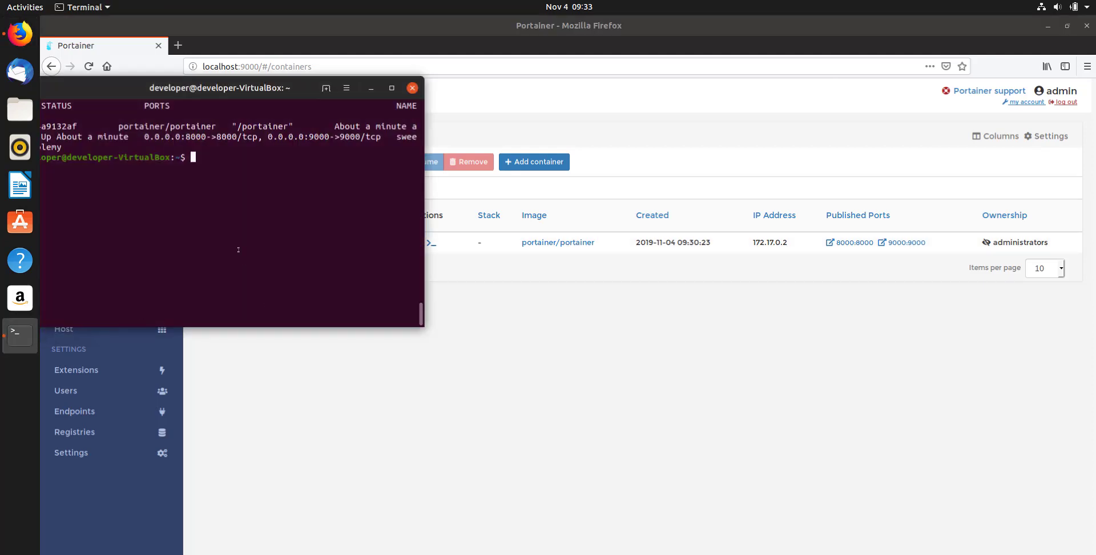
pyautogui.write('docker ps')
pyautogui.press('Return')
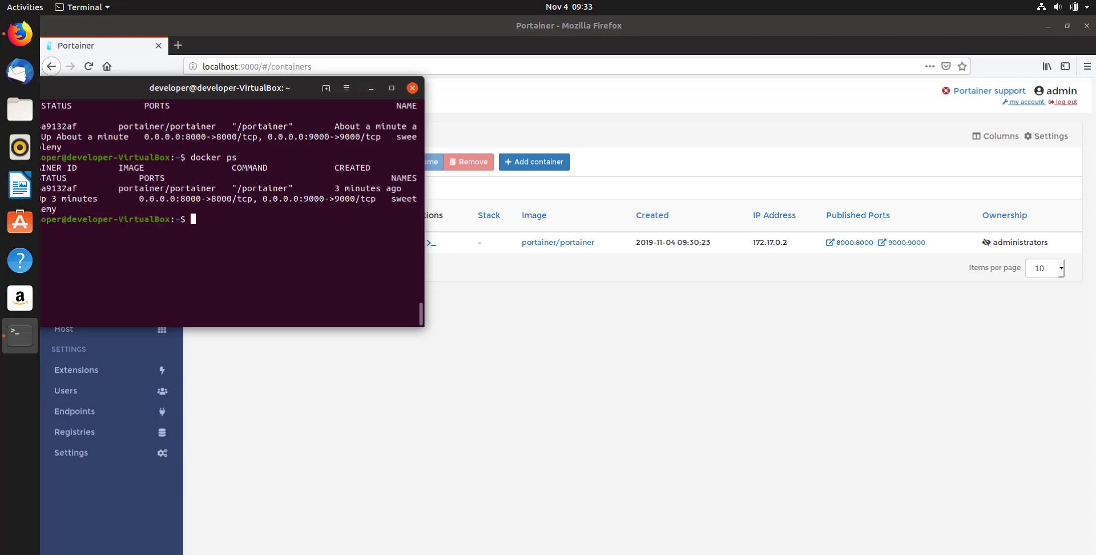
# Rerun docker ps in a maximized, cleared terminal and compare the container name with Portainer's container list in Firefox.
pyautogui.click(392, 88)
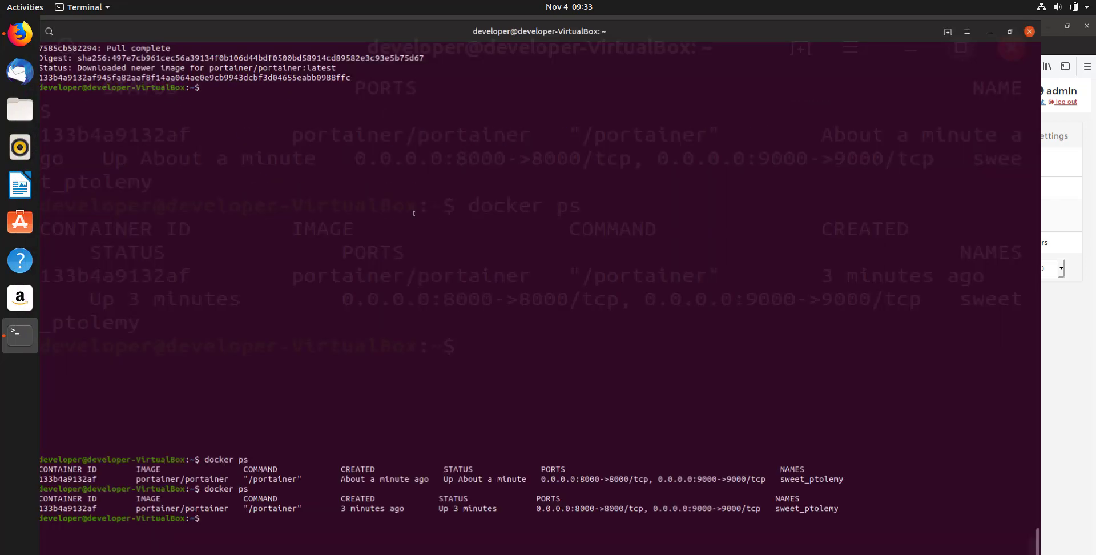
pyautogui.hotkey('ctrl', 'l')
pyautogui.write('docker ps')
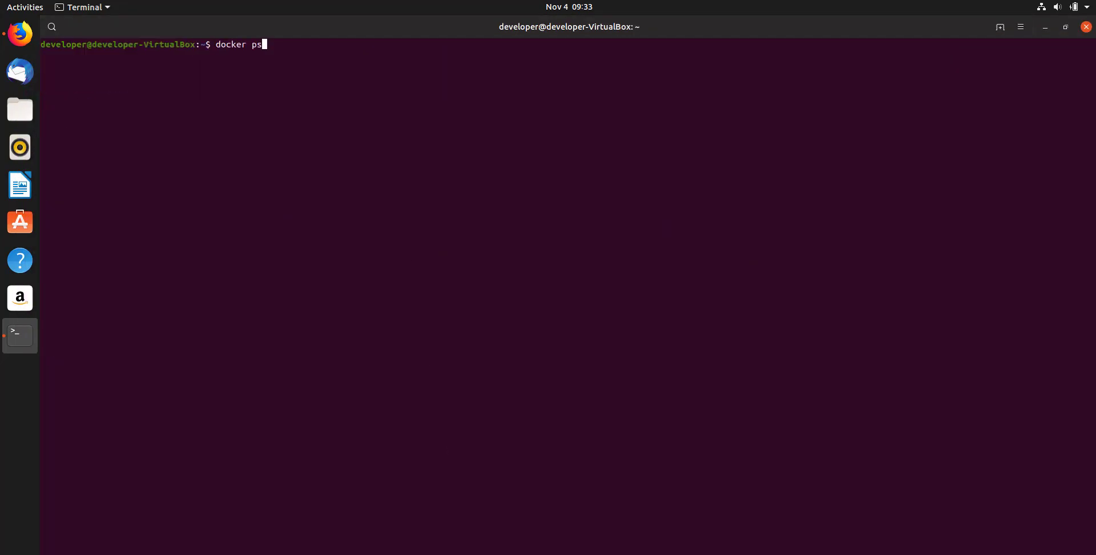
pyautogui.press('Return')
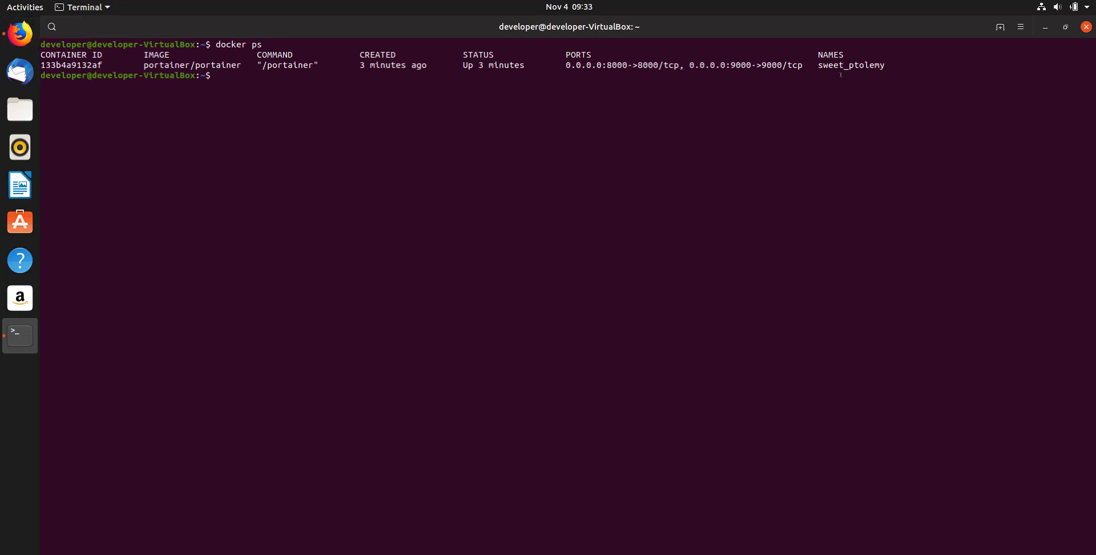
pyautogui.doubleClick(838, 68)
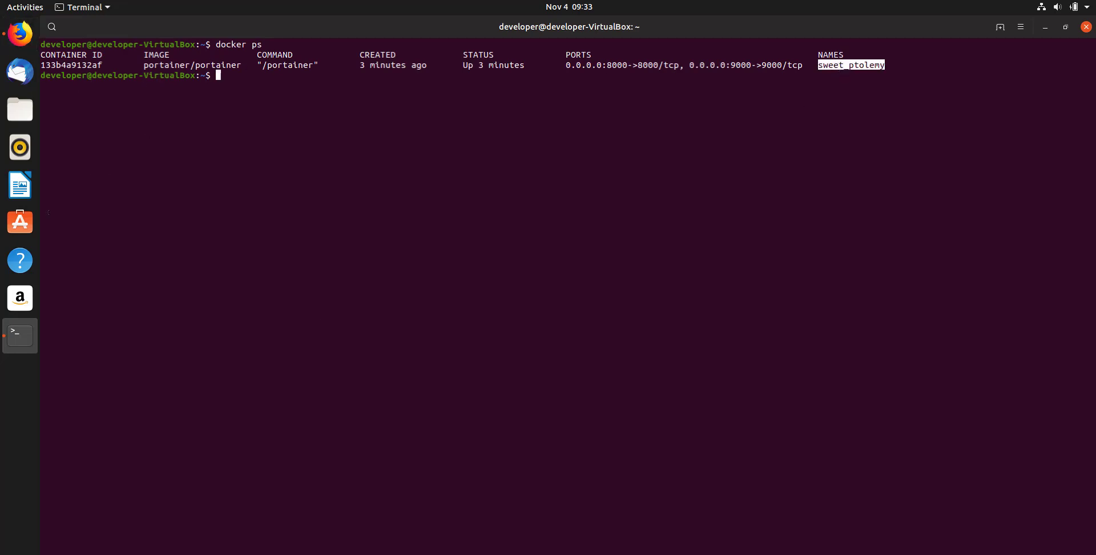
pyautogui.click(20, 34)
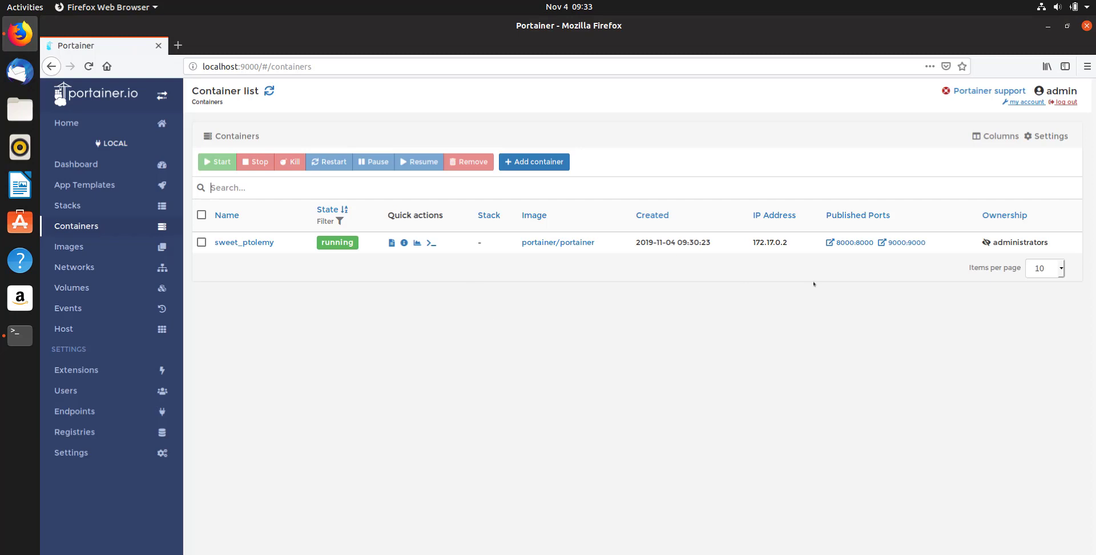
# Look over Portainer's image list and browse the available application templates.
pyautogui.click(70, 247)
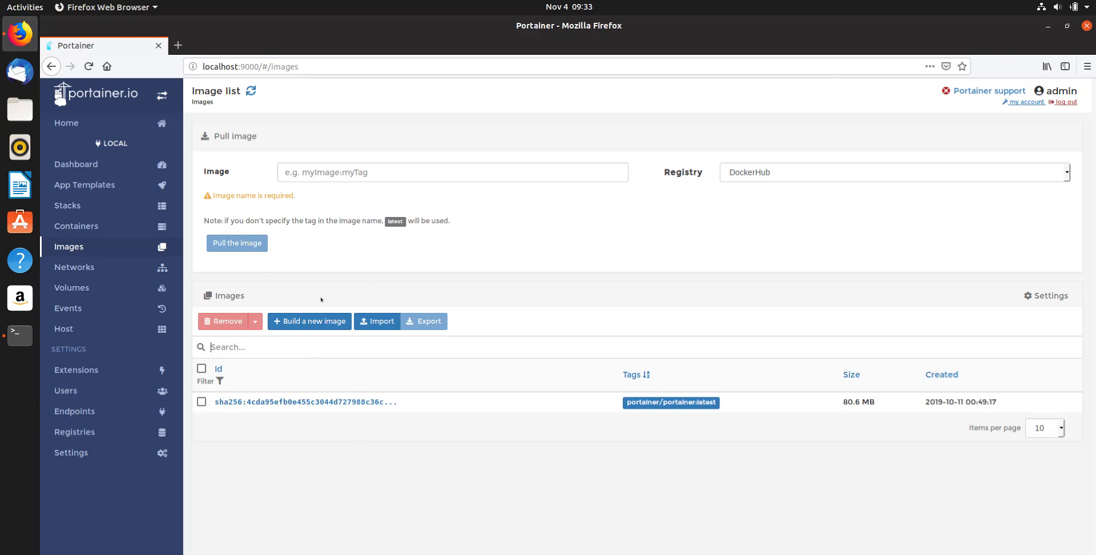
pyautogui.click(91, 186)
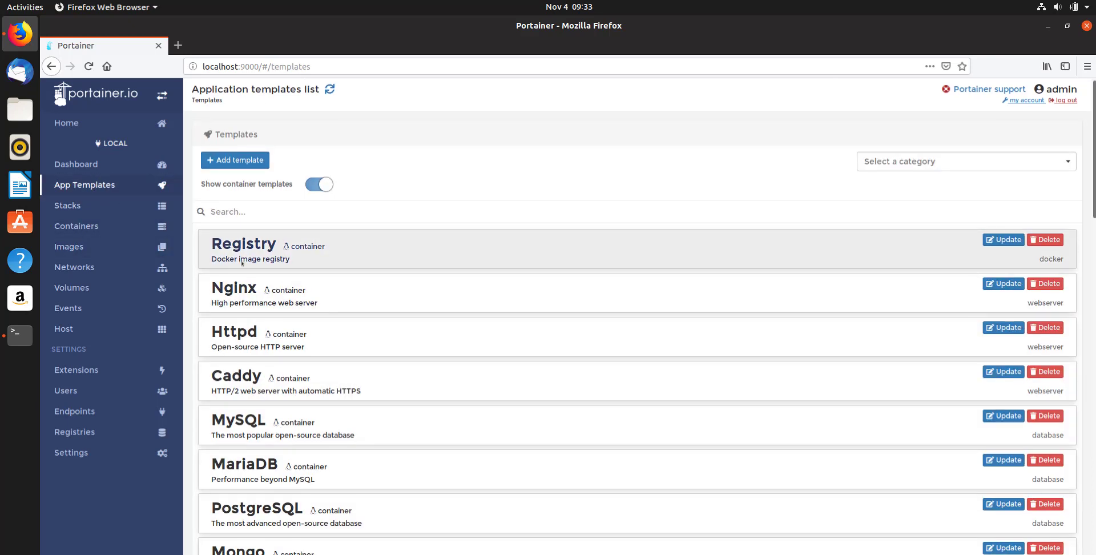
pyautogui.scroll(-3, 242, 262)
pyautogui.scroll(-3, 317, 407)
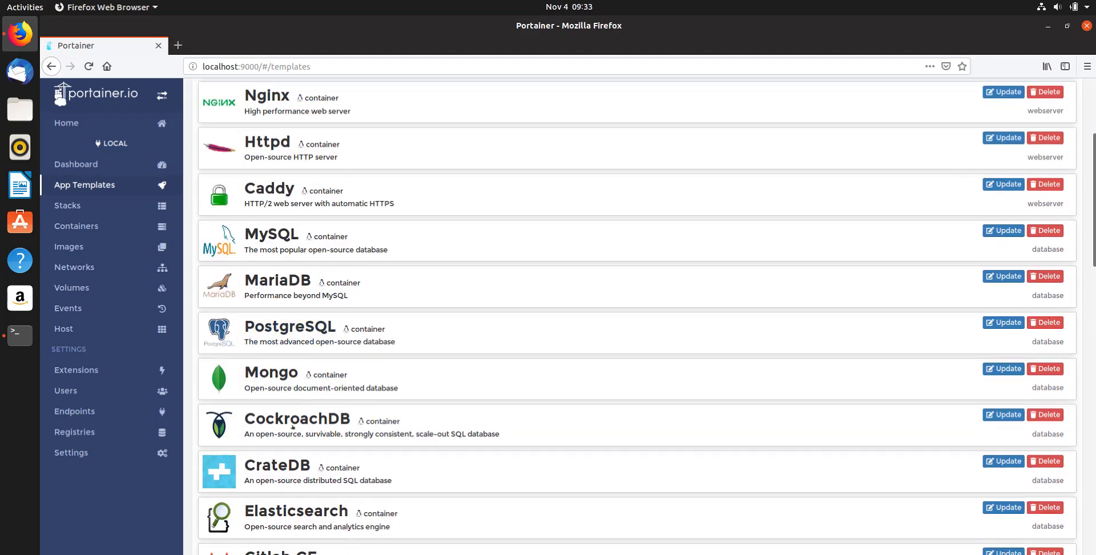
pyautogui.scroll(-3, 284, 365)
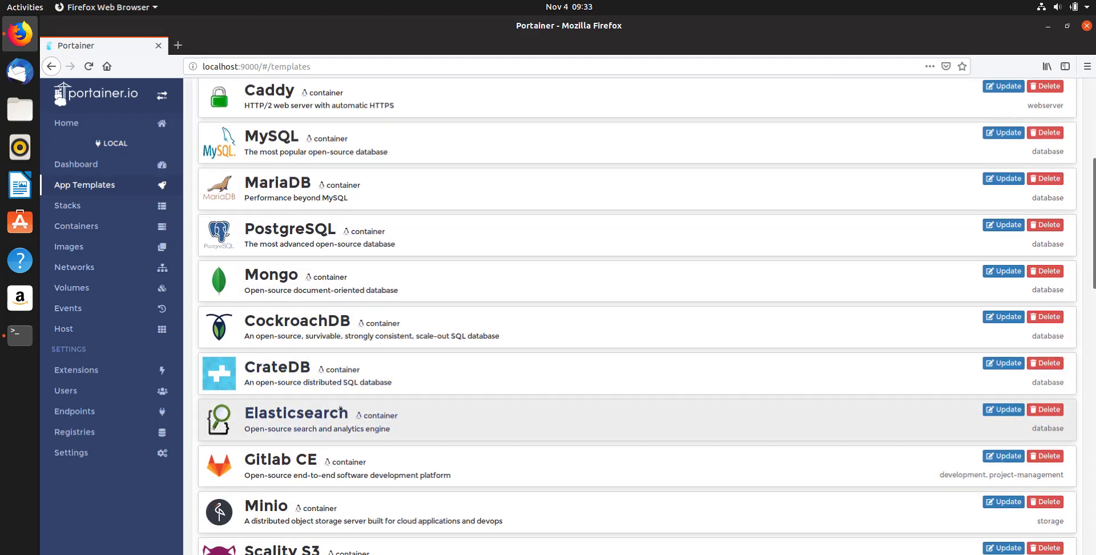
pyautogui.scroll(-4, 340, 409)
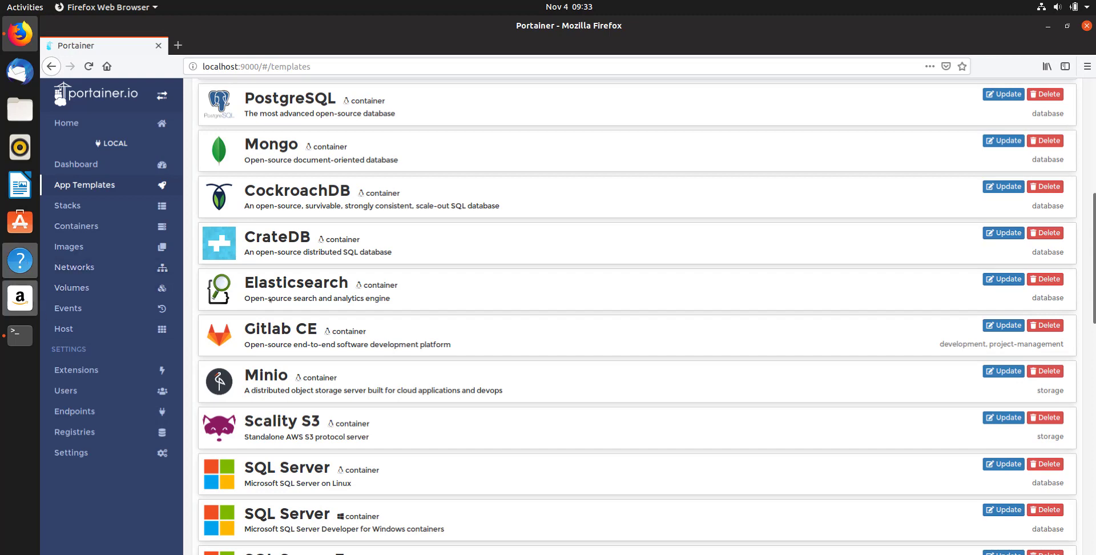
pyautogui.scroll(7, 404, 244)
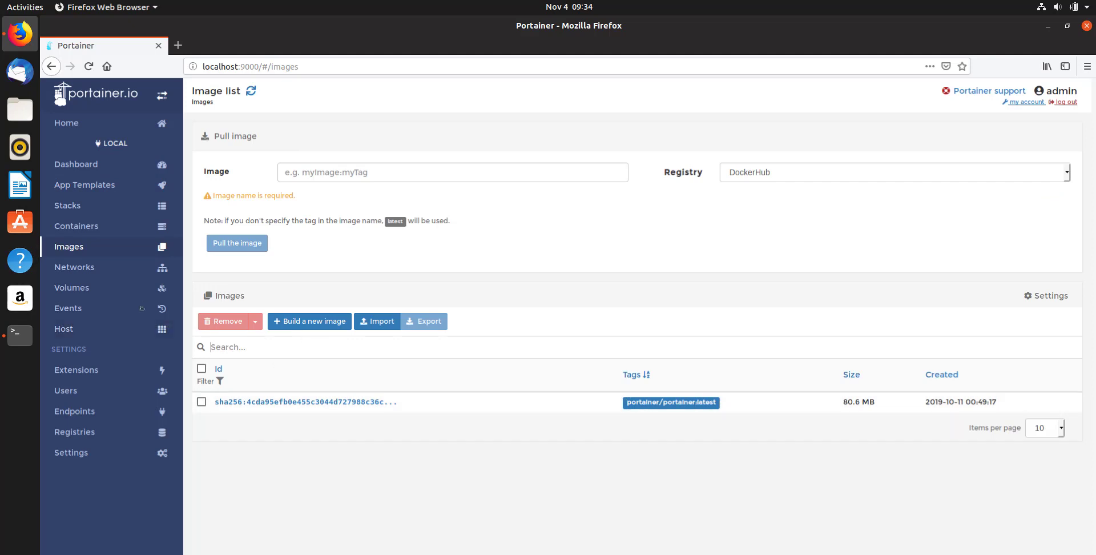
# View Portainer's network list and its volume list for the local endpoint.
pyautogui.click(86, 267)
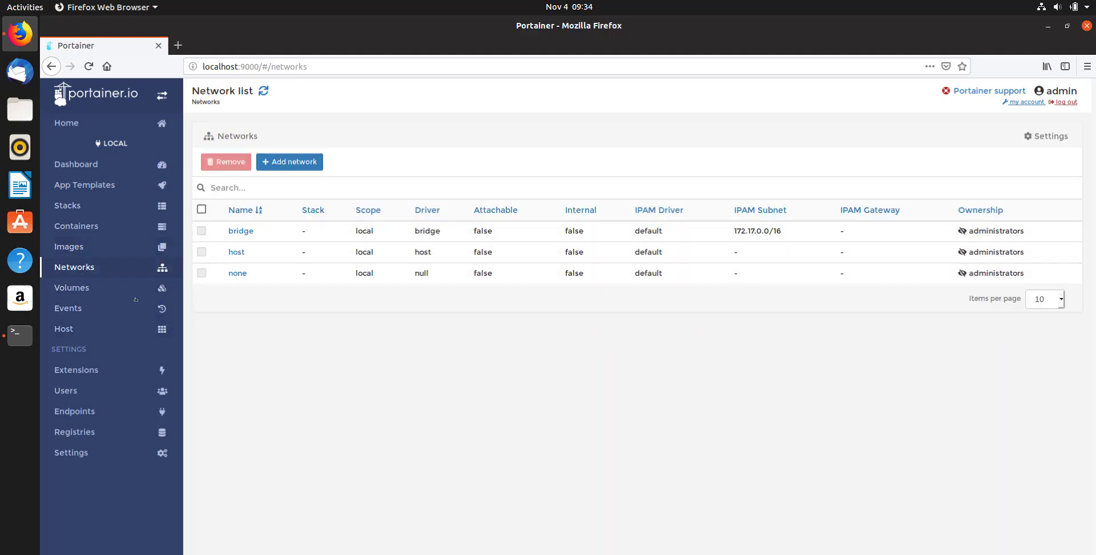
pyautogui.click(92, 291)
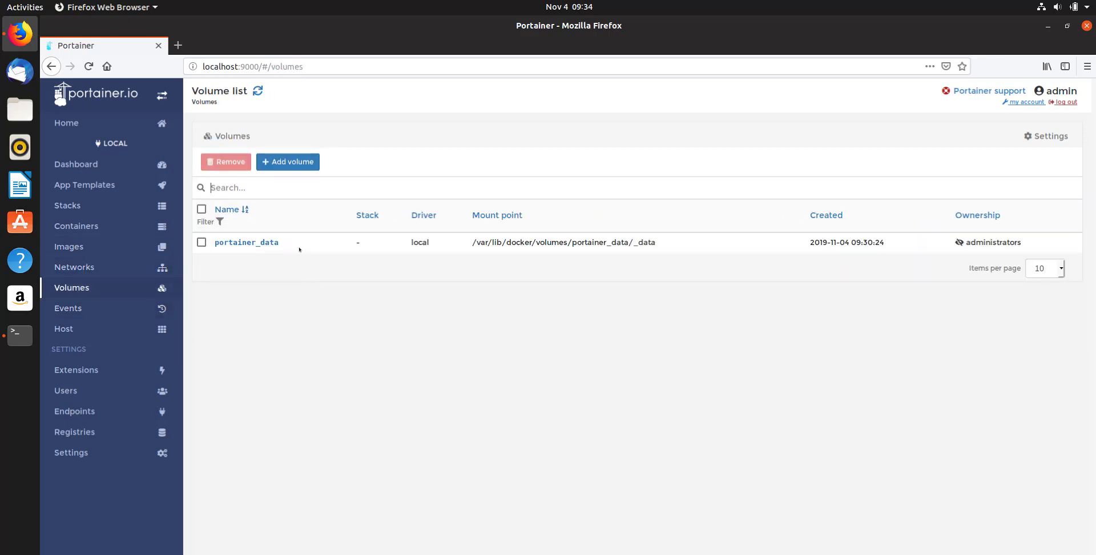
# Switch to the terminal, clear it, and list the Docker volumes with docker volume ls.
pyautogui.click(20, 335)
pyautogui.hotkey('ctrl', 'l')
pyautogui.write('d')
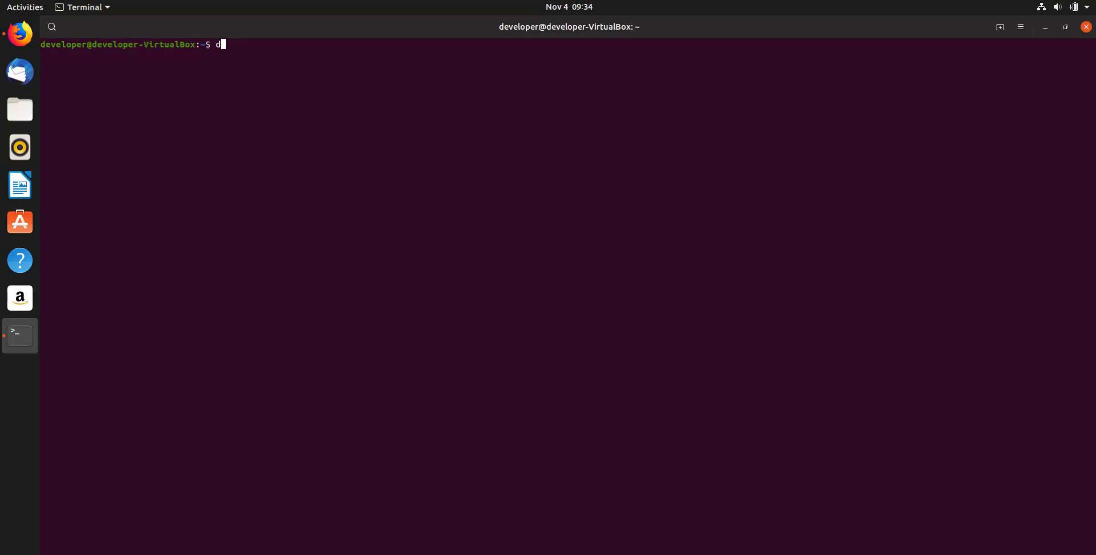
pyautogui.write('ocker volume ls')
pyautogui.press('Return')
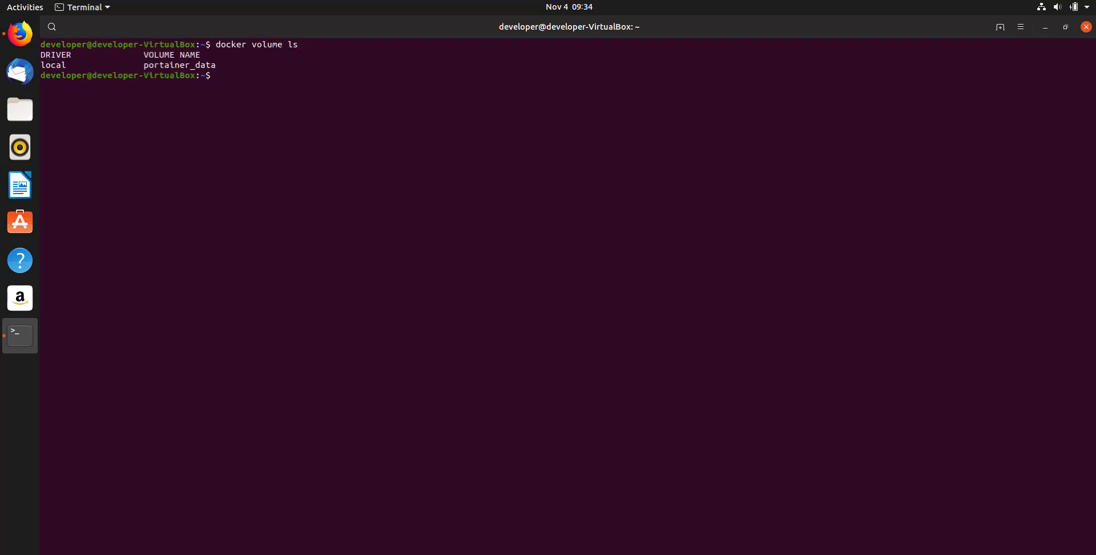
# Run docker network ls in the cleared terminal and compare its output with Portainer's network list in Firefox.
pyautogui.hotkey('ctrl', 'l')
pyautogui.press('Up')
pyautogui.press('BackSpace')
pyautogui.press('BackSpace')
pyautogui.press('BackSpace')
pyautogui.press('BackSpace')
pyautogui.press('BackSpace')
pyautogui.press('BackSpace')
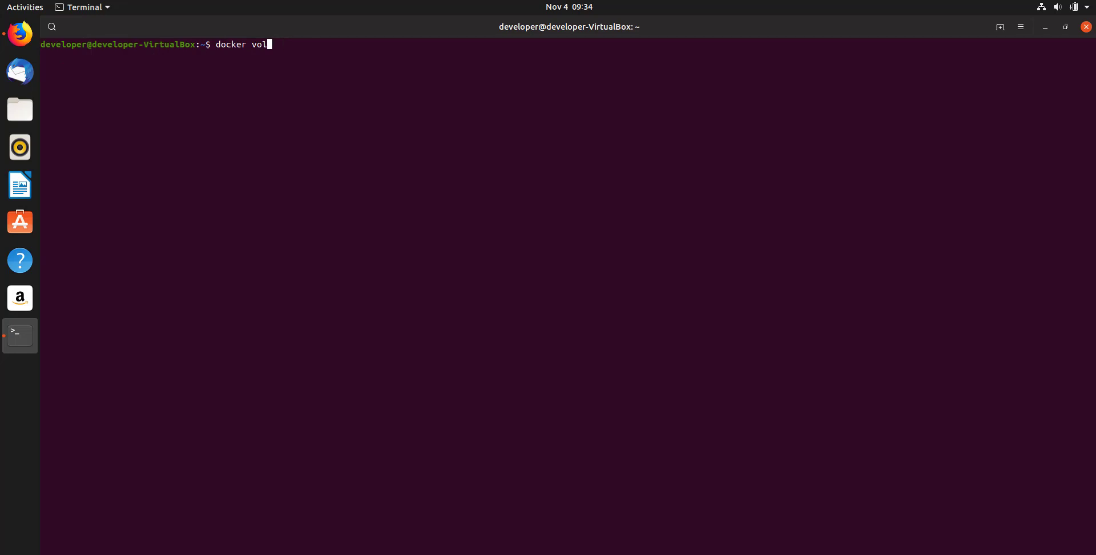
pyautogui.press('BackSpace')
pyautogui.press('BackSpace')
pyautogui.press('BackSpace')
pyautogui.write('network ls')
pyautogui.press('Return')
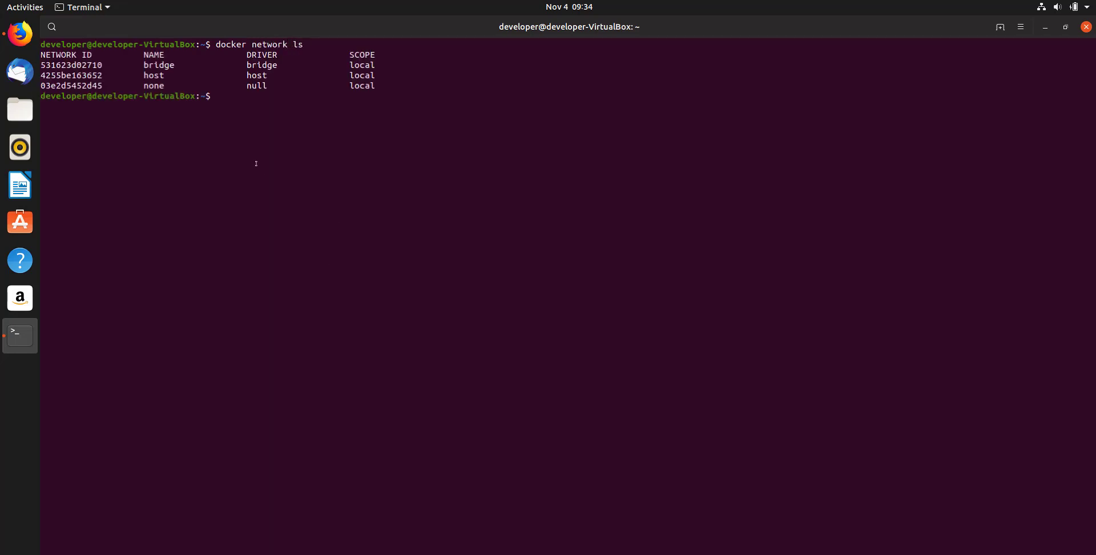
pyautogui.click(20, 33)
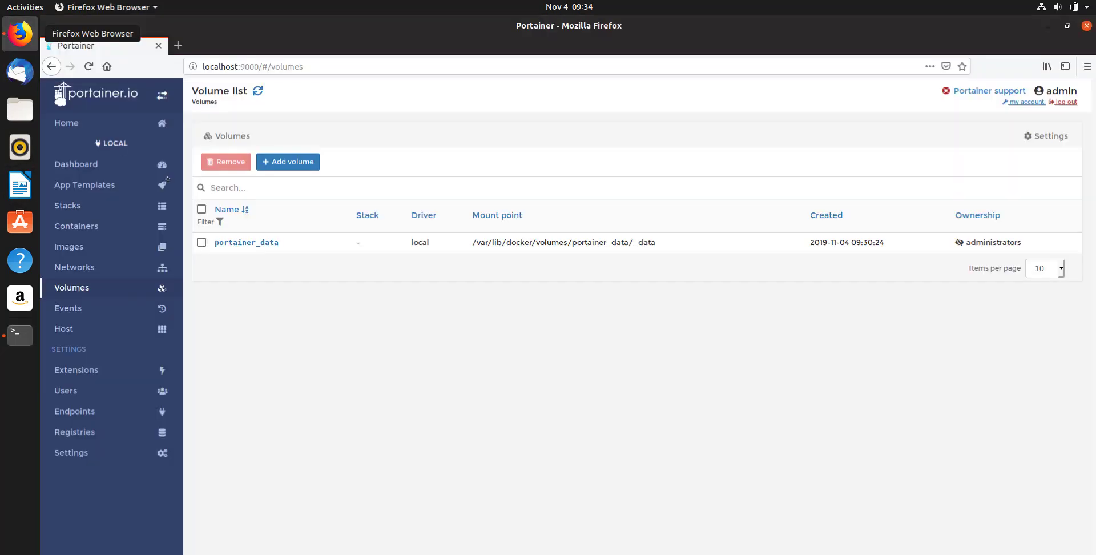
pyautogui.click(84, 268)
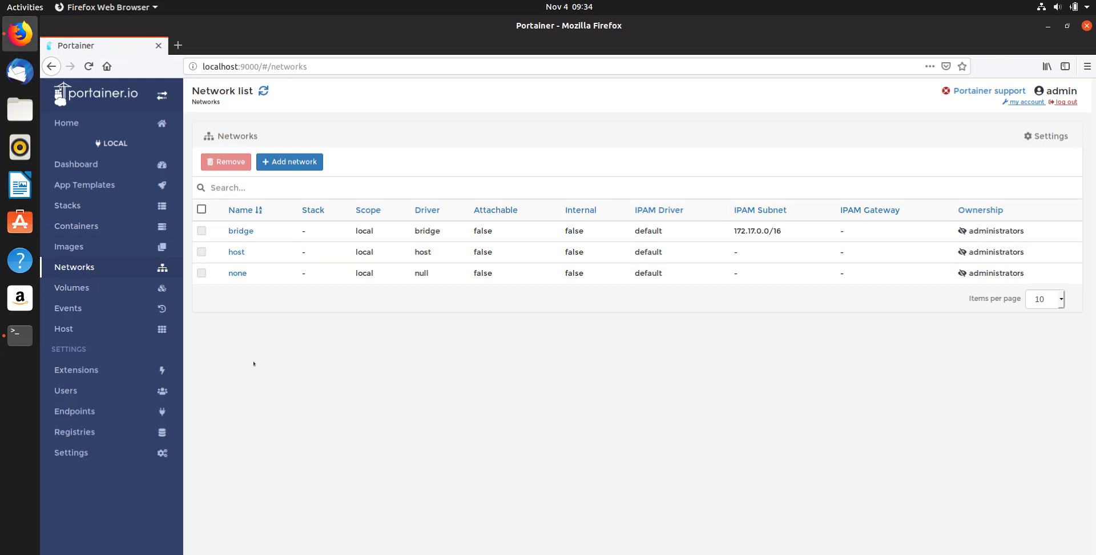
# Browse the application templates list from Registry down to the project-management templates such as Redmine and Odoo.
pyautogui.click(69, 188)
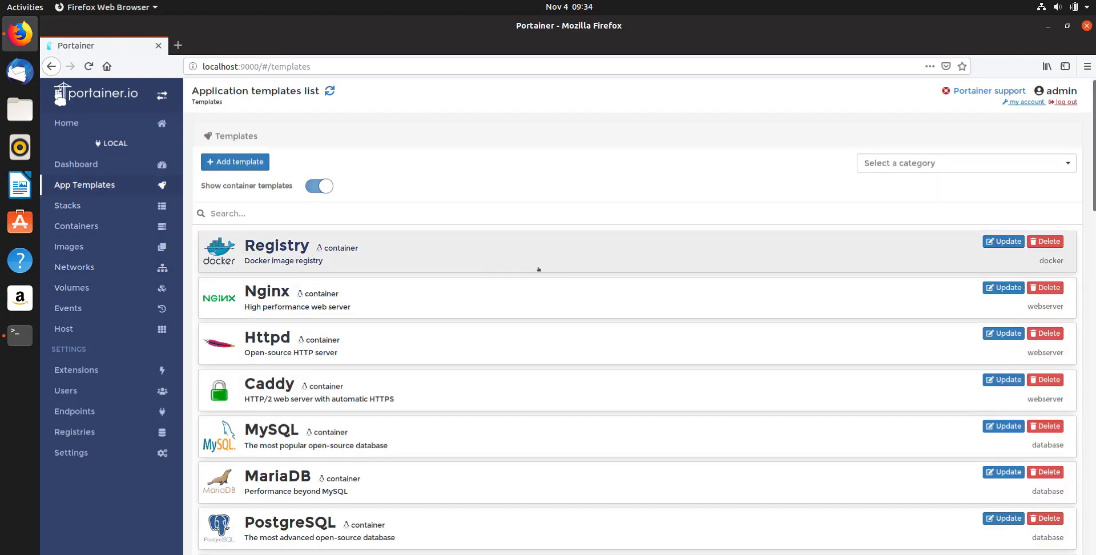
pyautogui.scroll(-5, 344, 320)
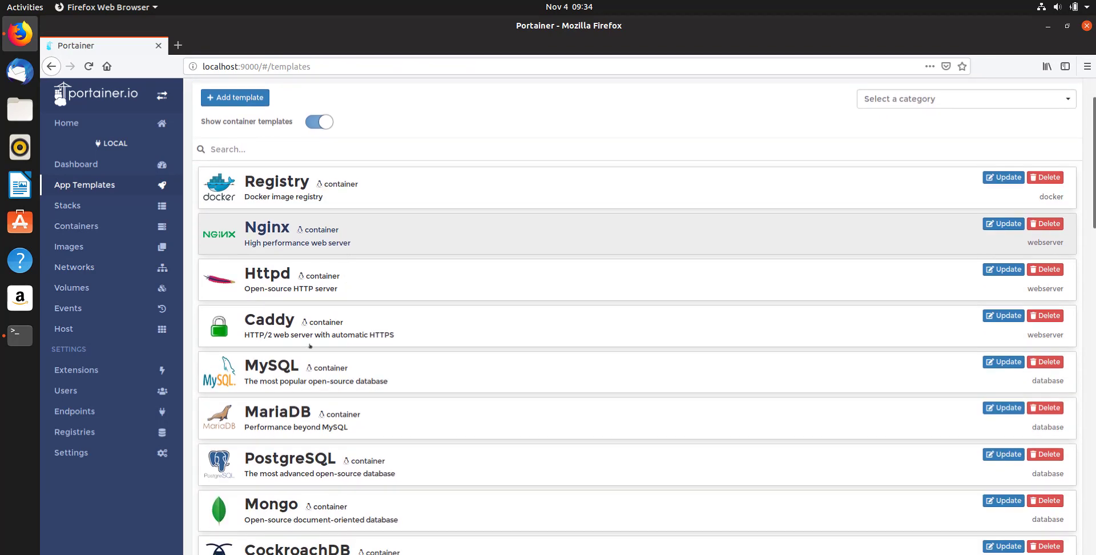
pyautogui.scroll(-6, 336, 390)
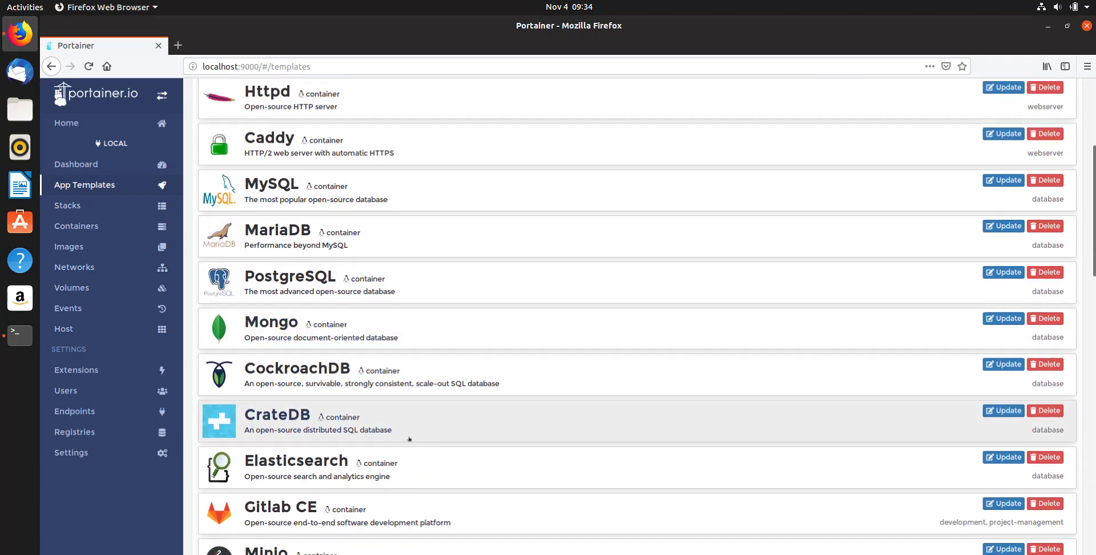
pyautogui.scroll(-4, 378, 415)
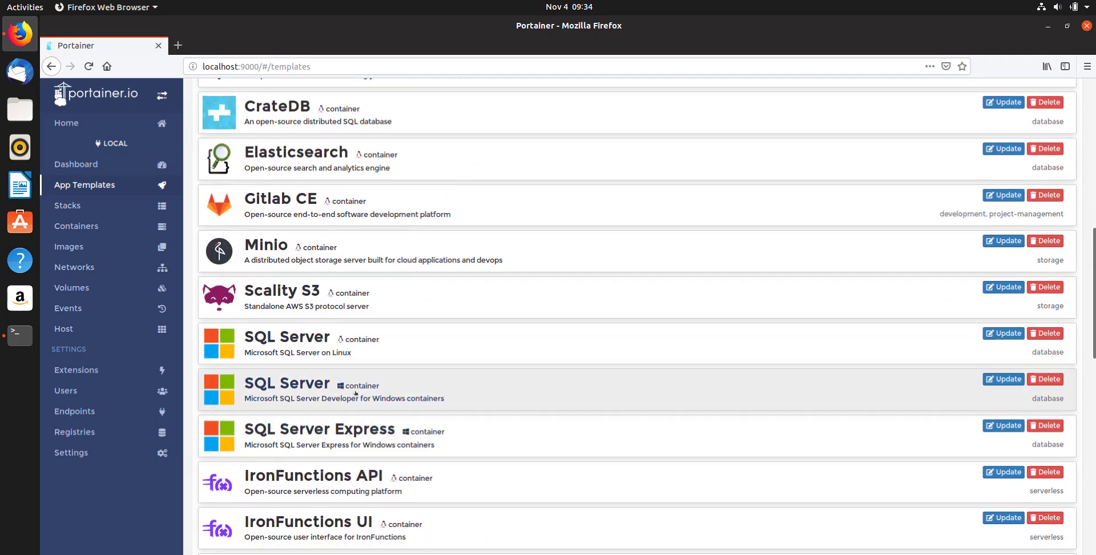
pyautogui.scroll(-5, 382, 388)
pyautogui.scroll(-4, 383, 361)
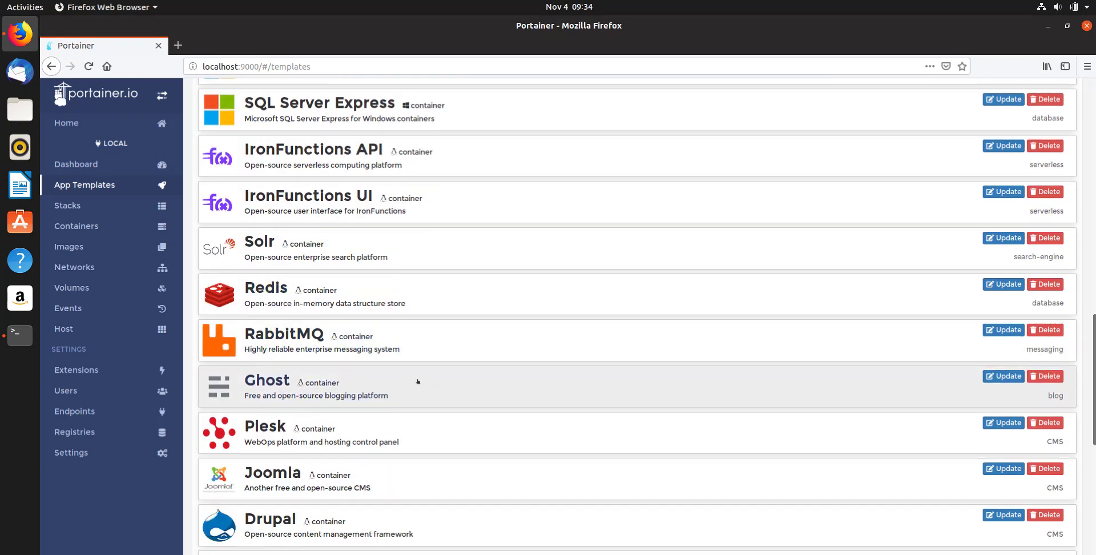
pyautogui.scroll(-2, 342, 398)
pyautogui.scroll(-5, 328, 365)
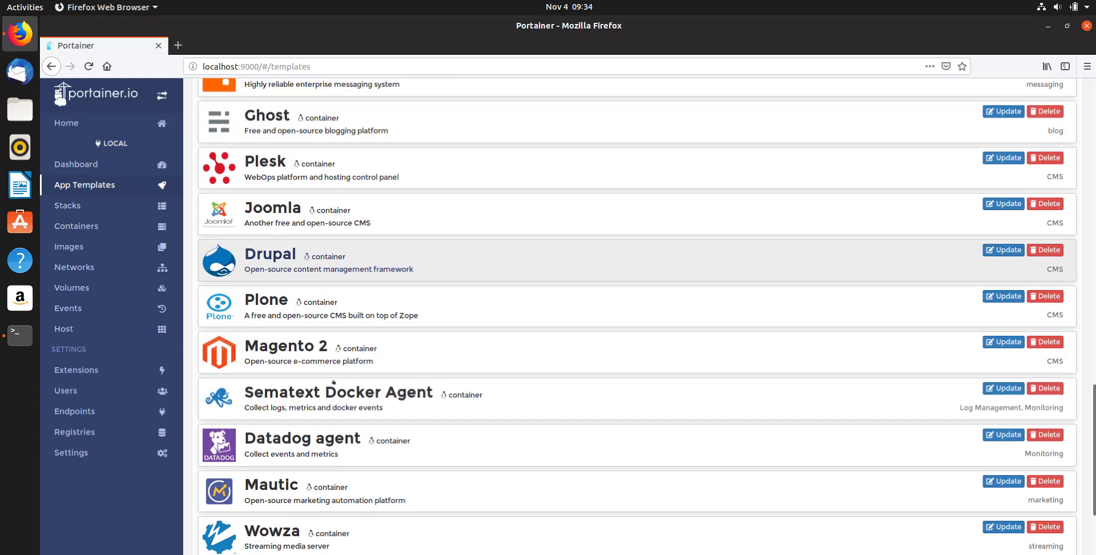
pyautogui.scroll(-3, 314, 411)
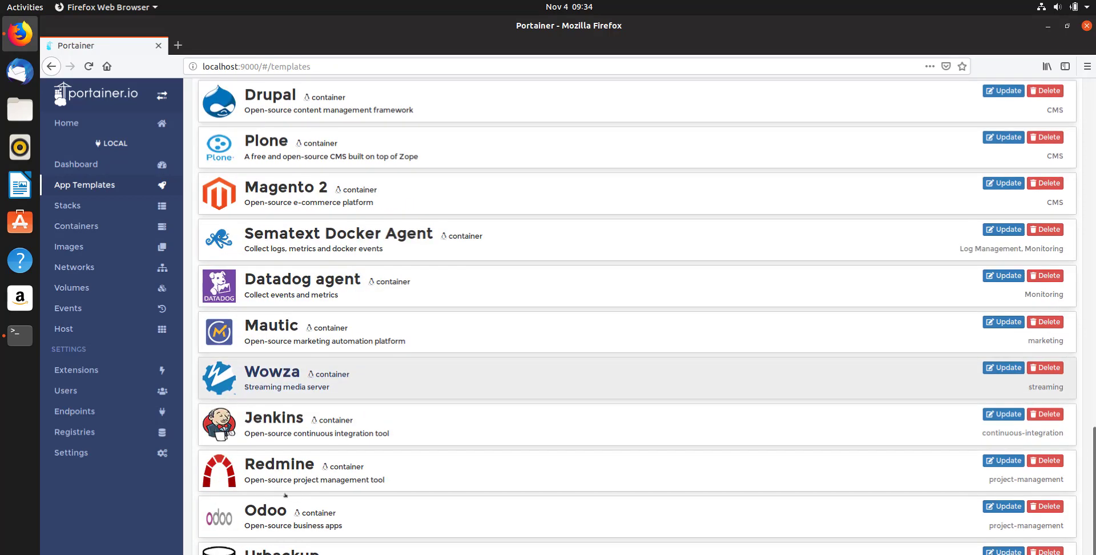
# Switch to the terminal, run docker pull ubuntu, and maximize the terminal window to follow the download.
pyautogui.hotkey('alt', 'Tab')
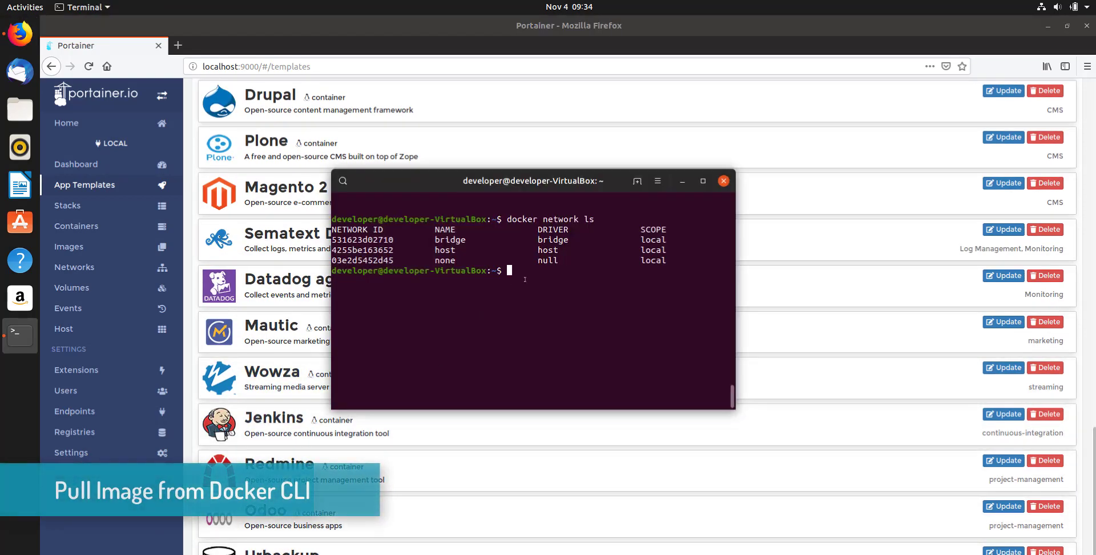
pyautogui.write('docker pull u')
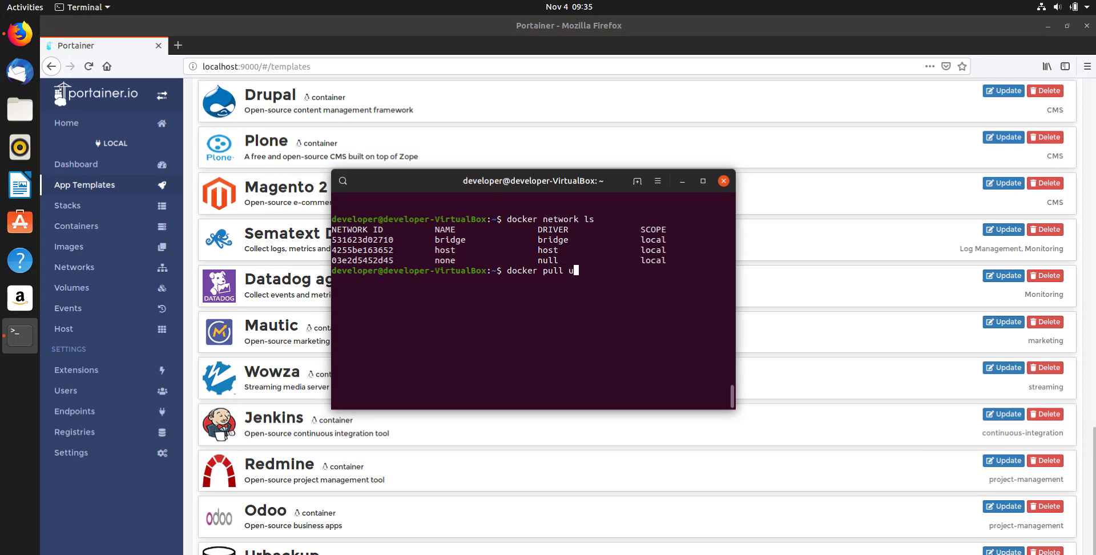
pyautogui.write('buntu')
pyautogui.press('Return')
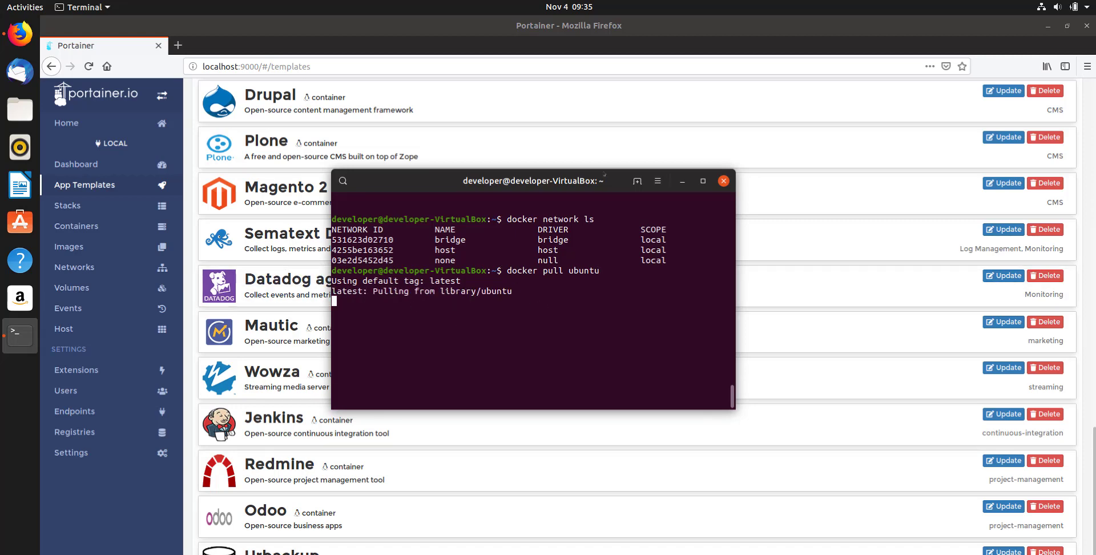
pyautogui.click(703, 180)
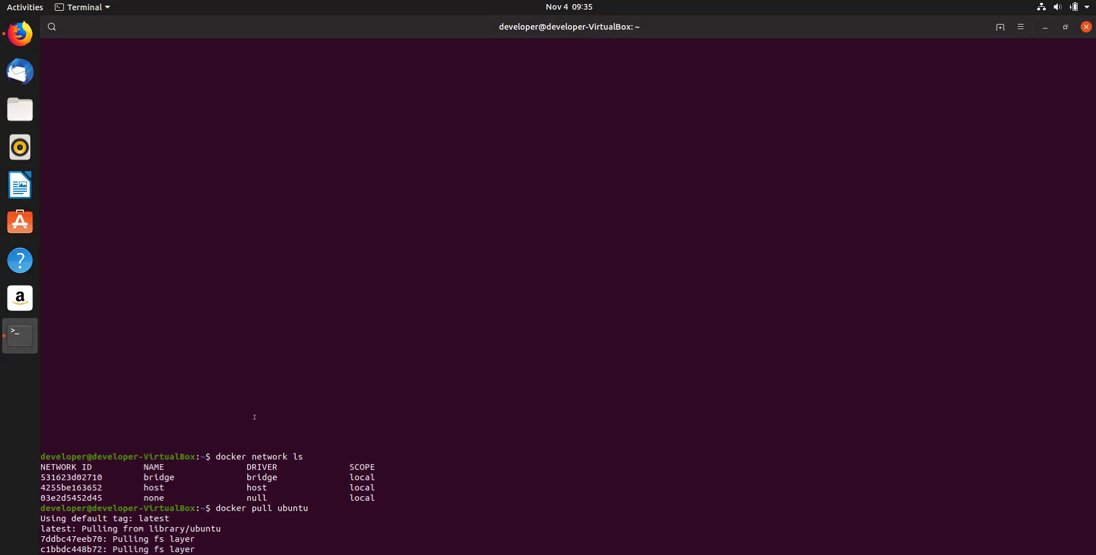
# List the Docker images with docker image ls in the restored terminal window and reload Portainer's image list in Firefox to compare.
pyautogui.click(1066, 26)
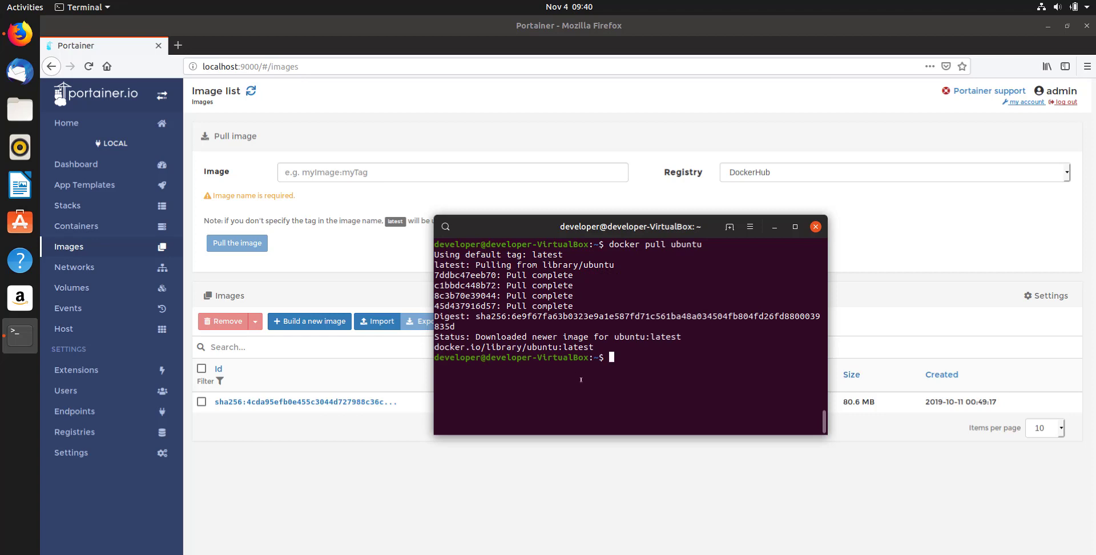
pyautogui.write('docker image ls')
pyautogui.press('Return')
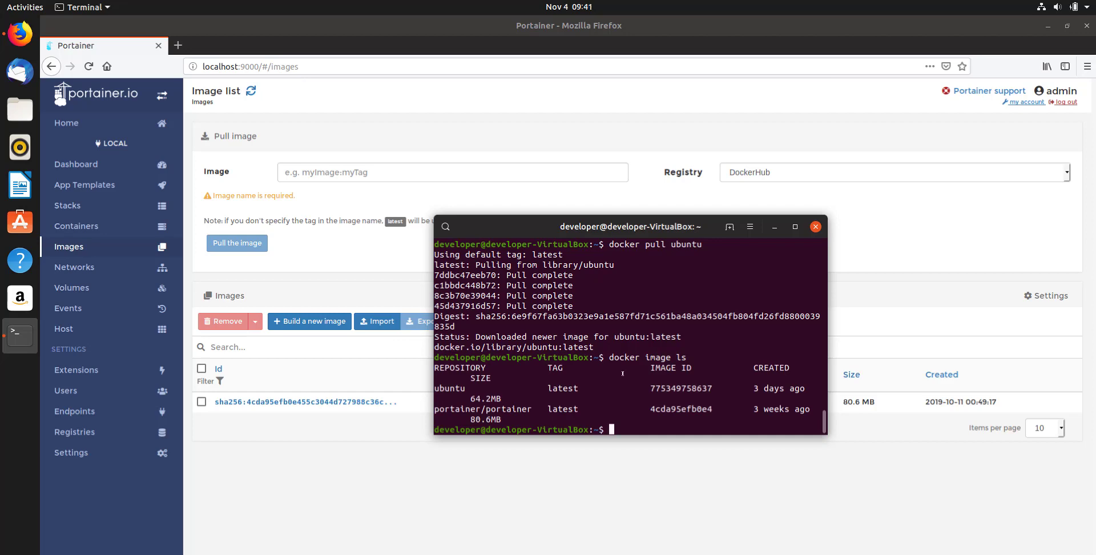
pyautogui.click(374, 462)
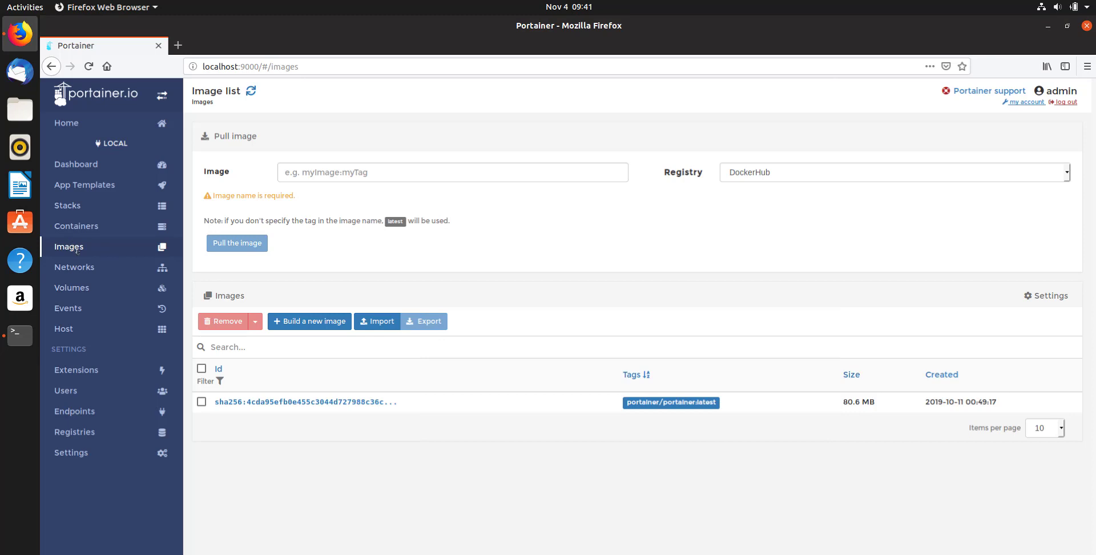
pyautogui.click(77, 250)
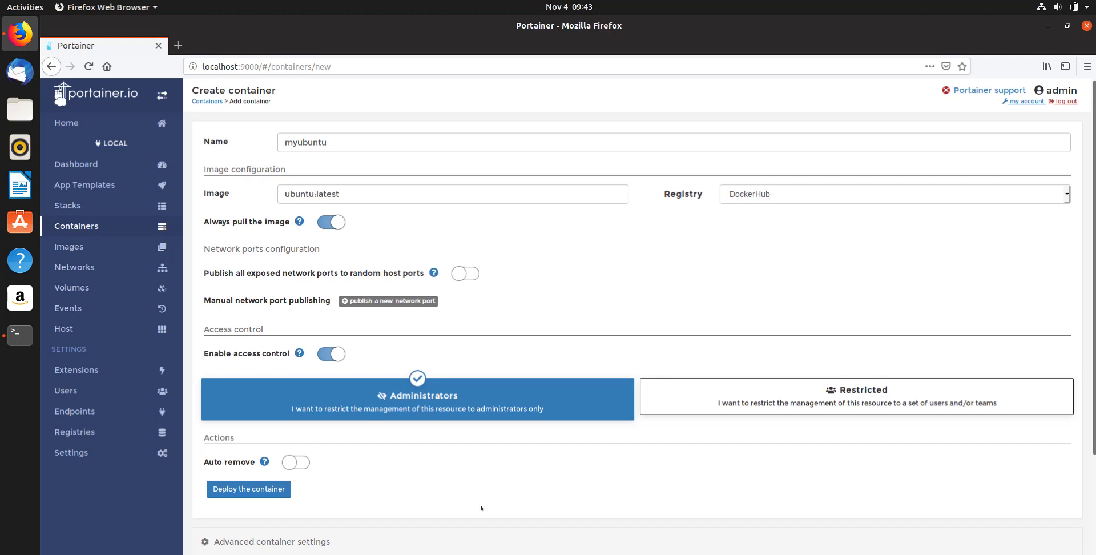
# Set the myubuntu container's entry point to bash in the advanced settings and deploy it from the ubuntu:latest image.
pyautogui.scroll(-3, 363, 494)
pyautogui.scroll(-3, 474, 505)
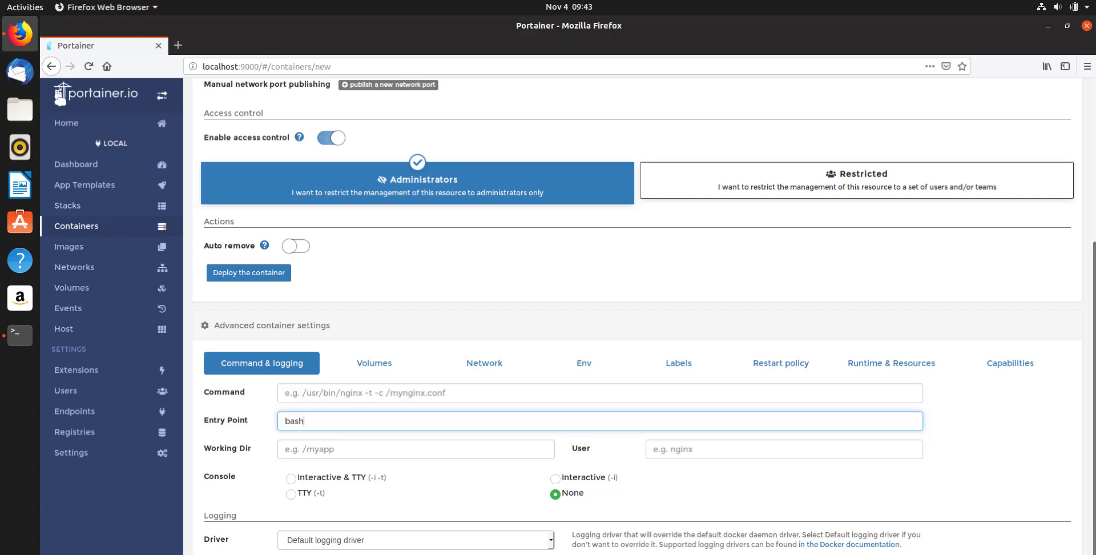
pyautogui.press('Return')
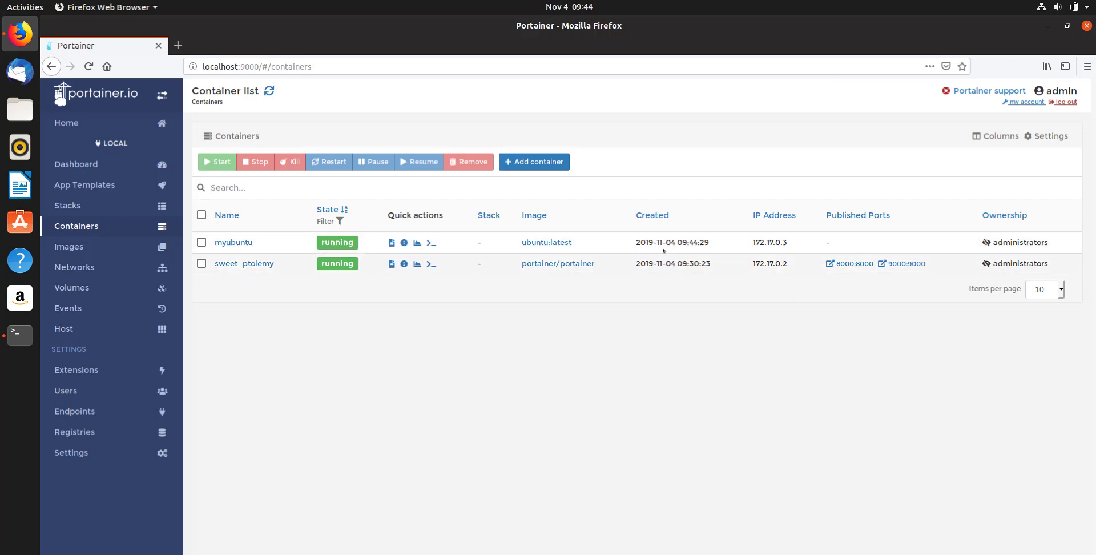
# Examine the myubuntu container's status, access control and container details, and return to the container list.
pyautogui.click(240, 244)
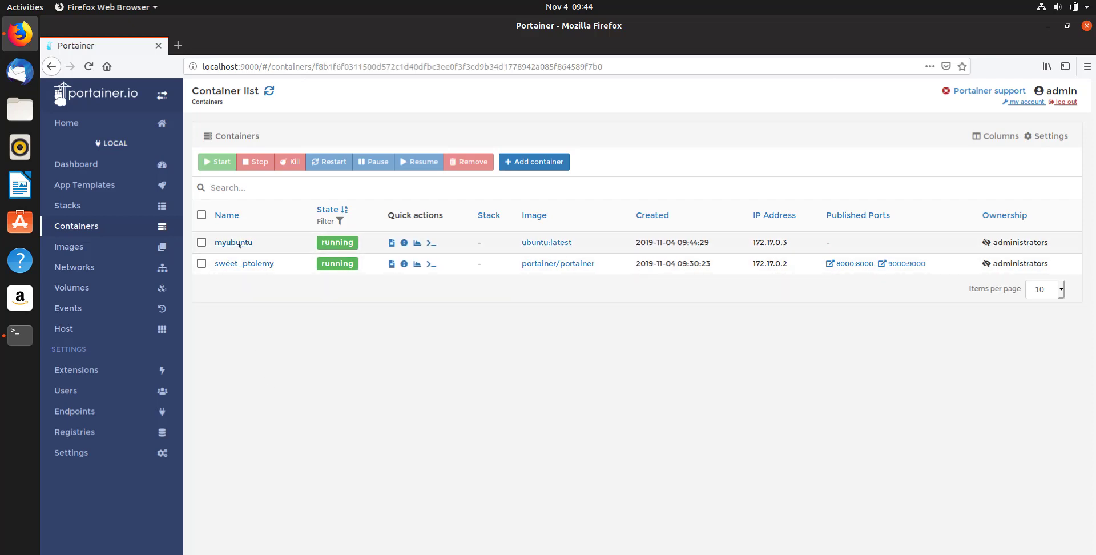
pyautogui.scroll(-5, 430, 262)
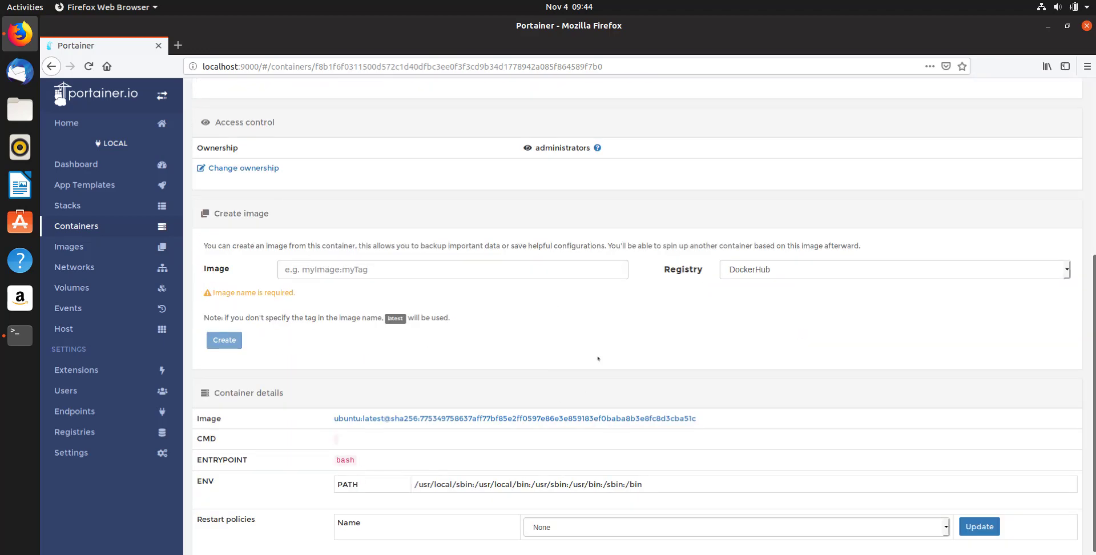
pyautogui.scroll(-3, 565, 352)
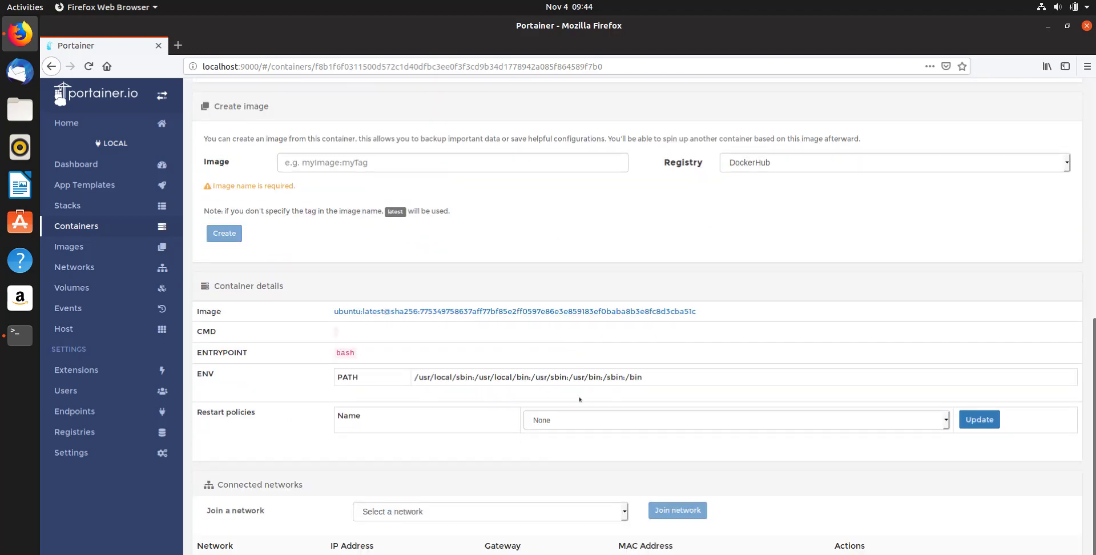
pyautogui.scroll(9, 619, 483)
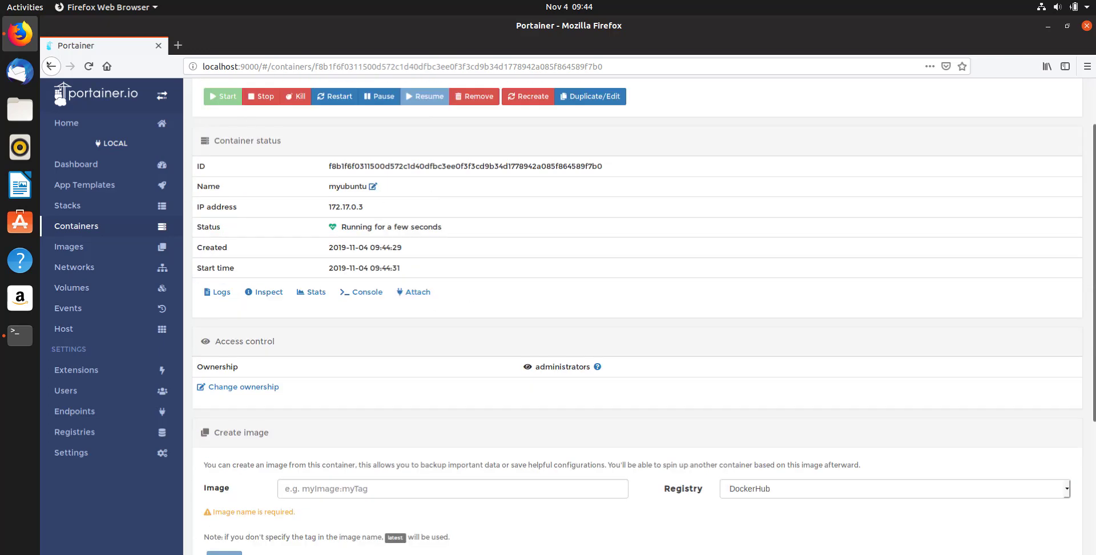
pyautogui.click(51, 67)
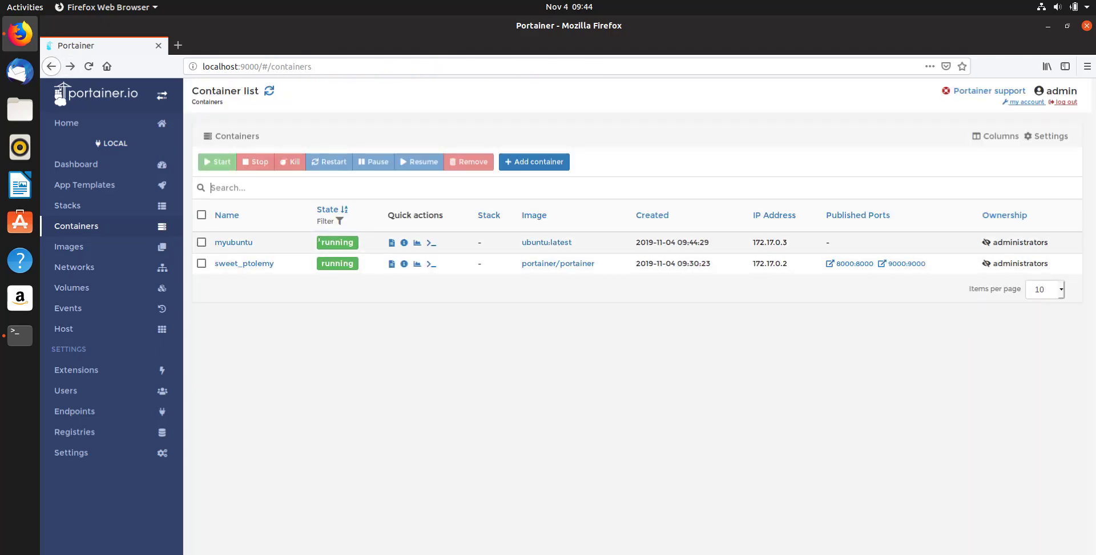
# Connect to the myubuntu container's console with /bin/bash and list its root directory with ls and ll.
pyautogui.click(431, 246)
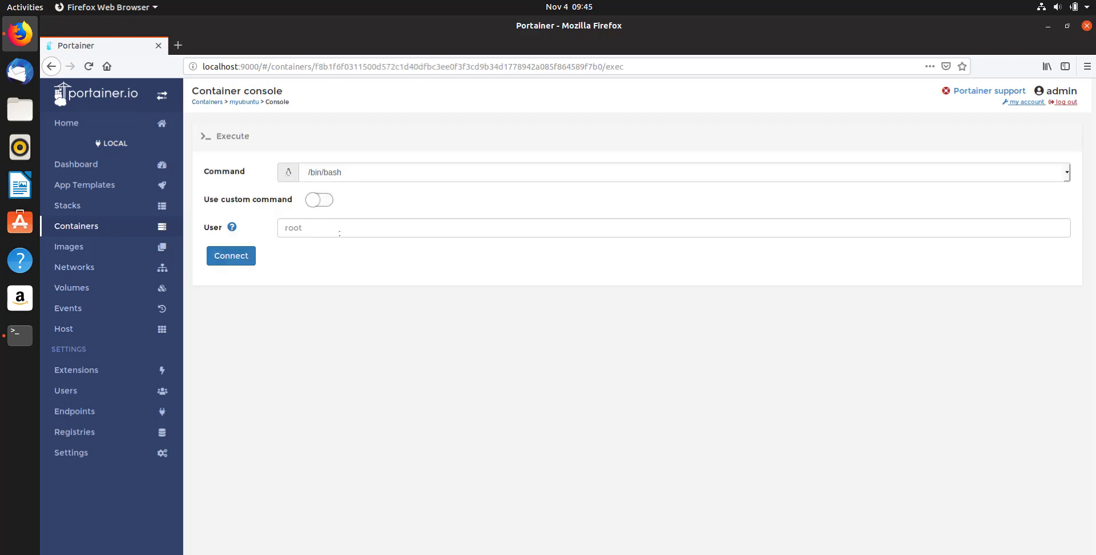
pyautogui.click(236, 261)
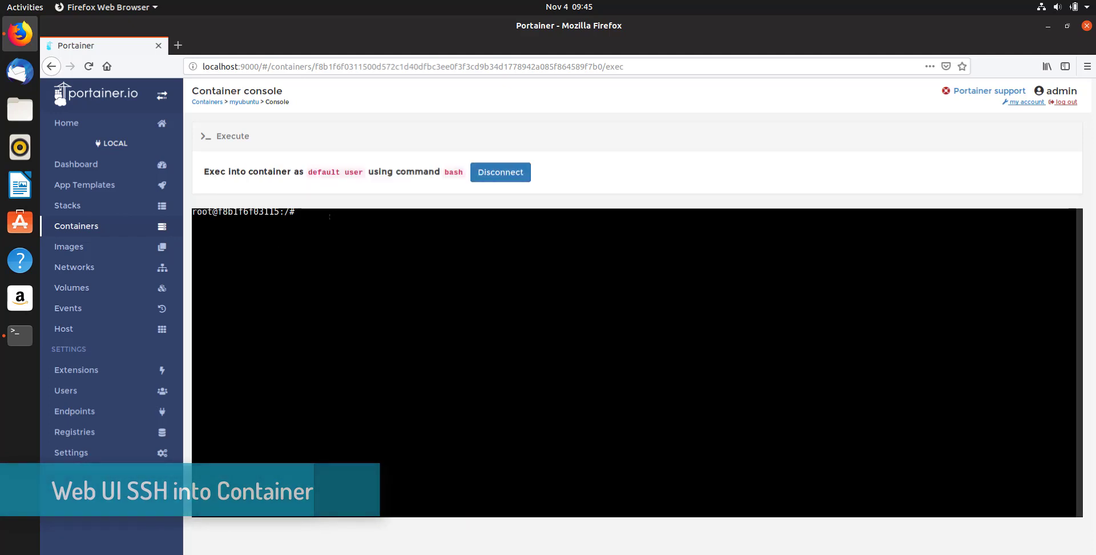
pyautogui.write('ls')
pyautogui.press('Return')
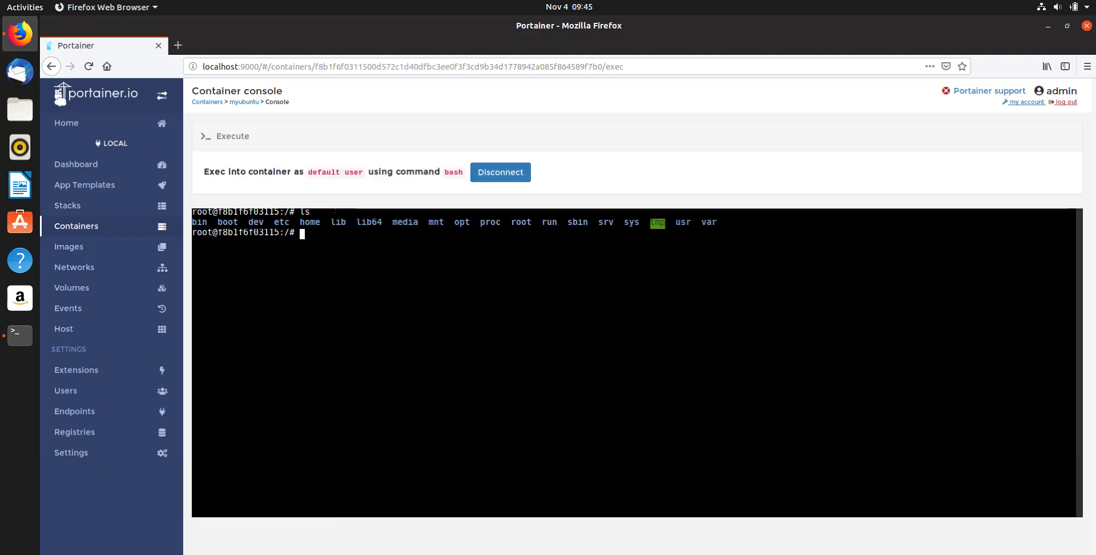
pyautogui.write('ll')
pyautogui.press('Return')
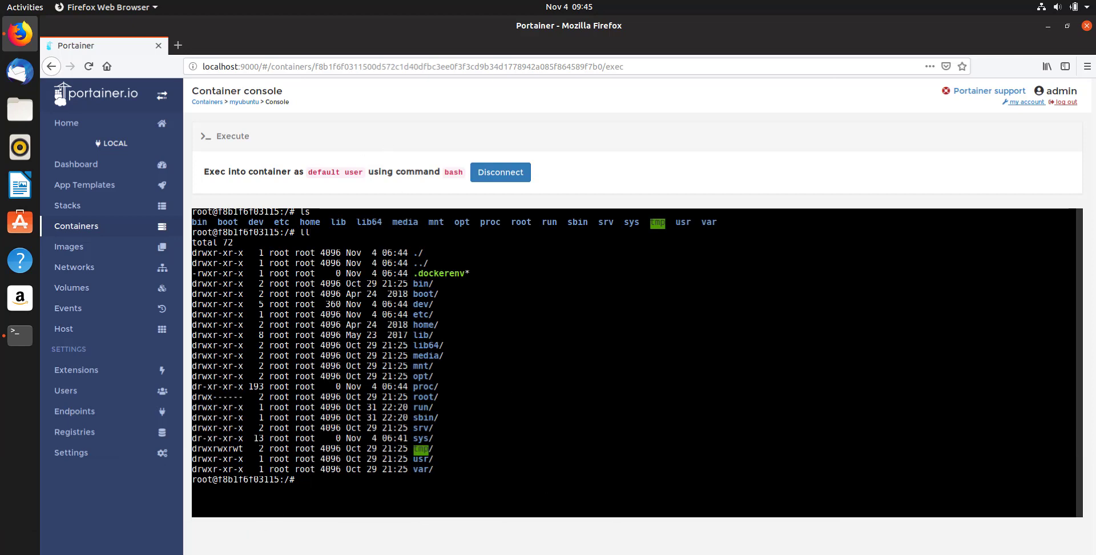
# Browse the application templates and look through the Registries, Settings, Users and Extensions pages.
pyautogui.click(83, 189)
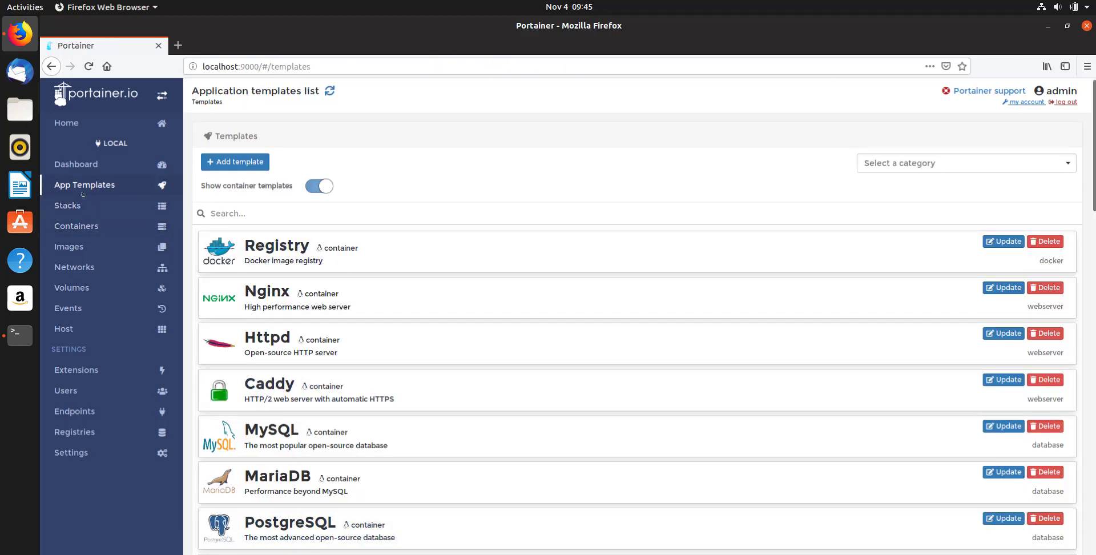
pyautogui.scroll(-5, 410, 395)
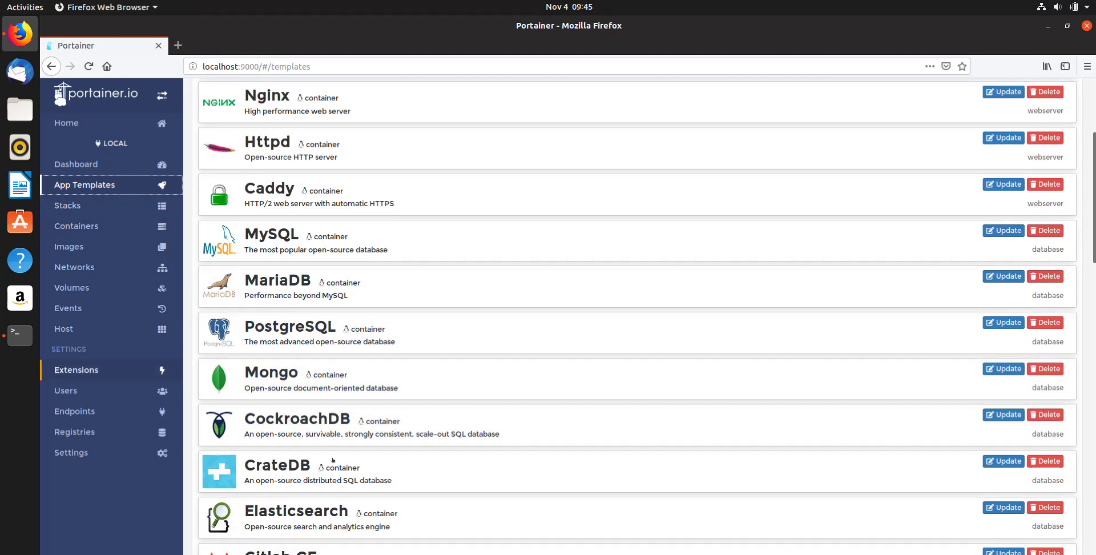
pyautogui.click(122, 439)
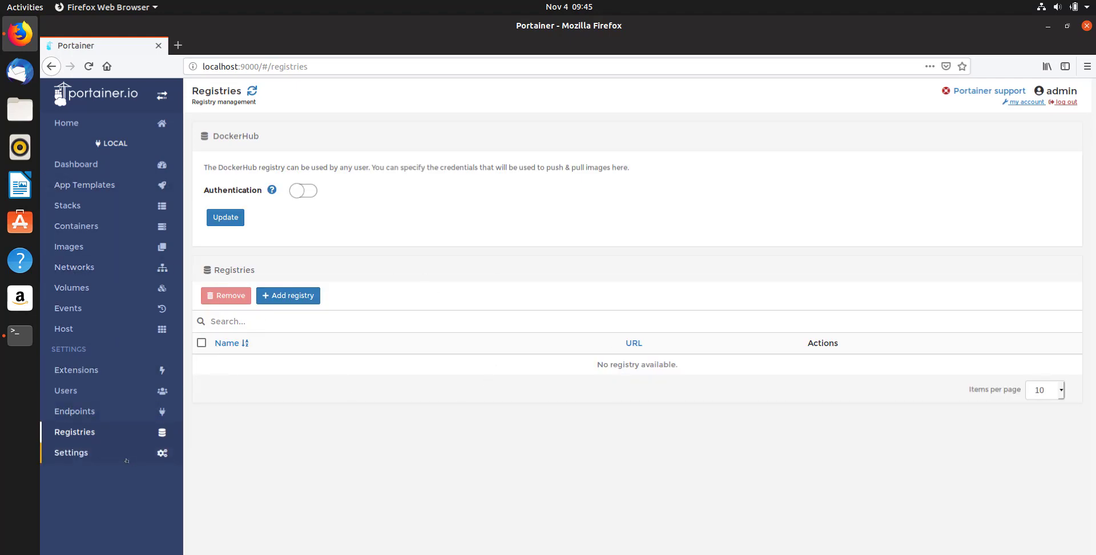
pyautogui.click(143, 453)
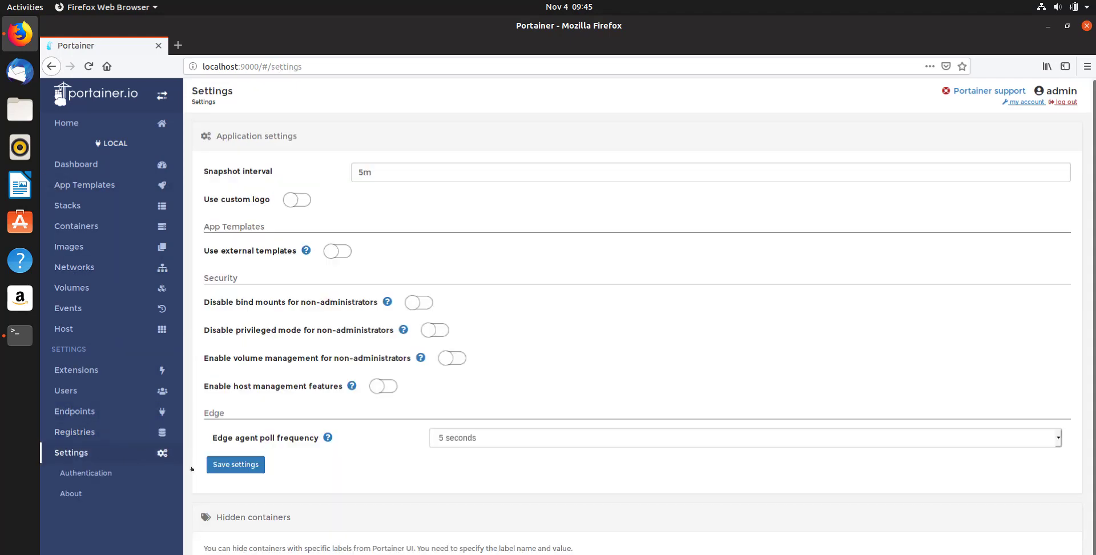
pyautogui.click(94, 391)
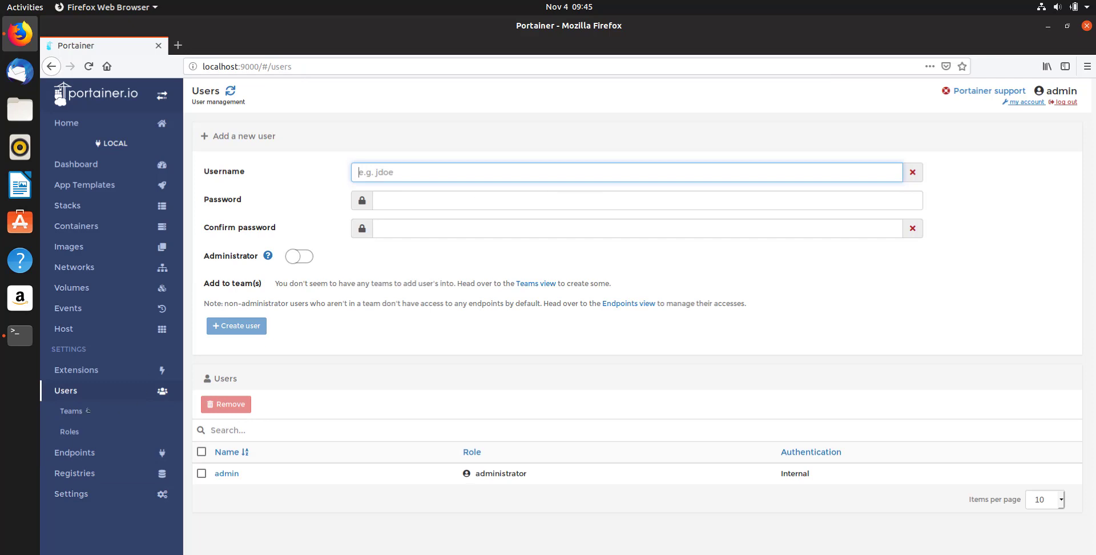
pyautogui.click(76, 370)
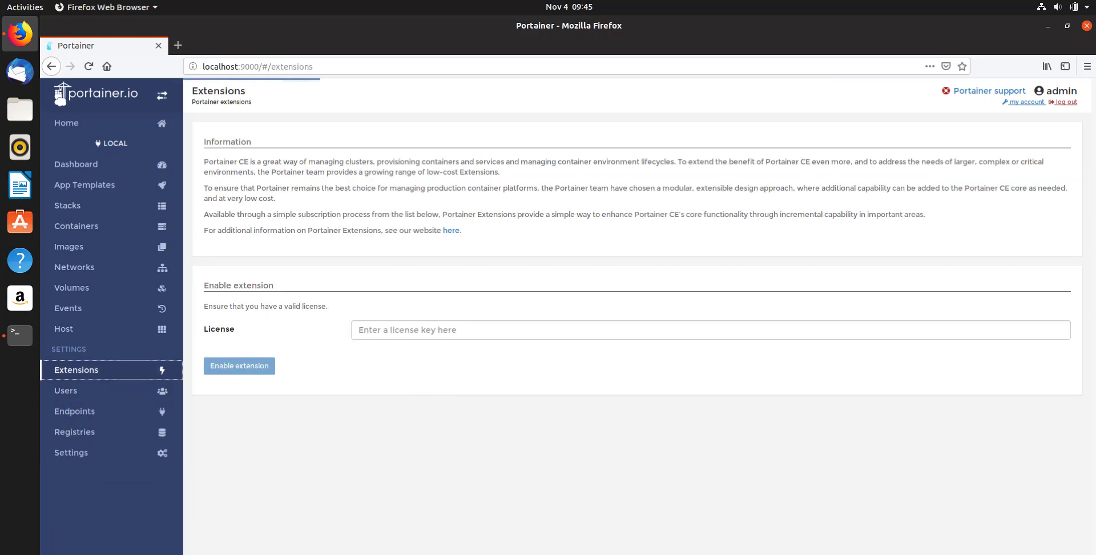